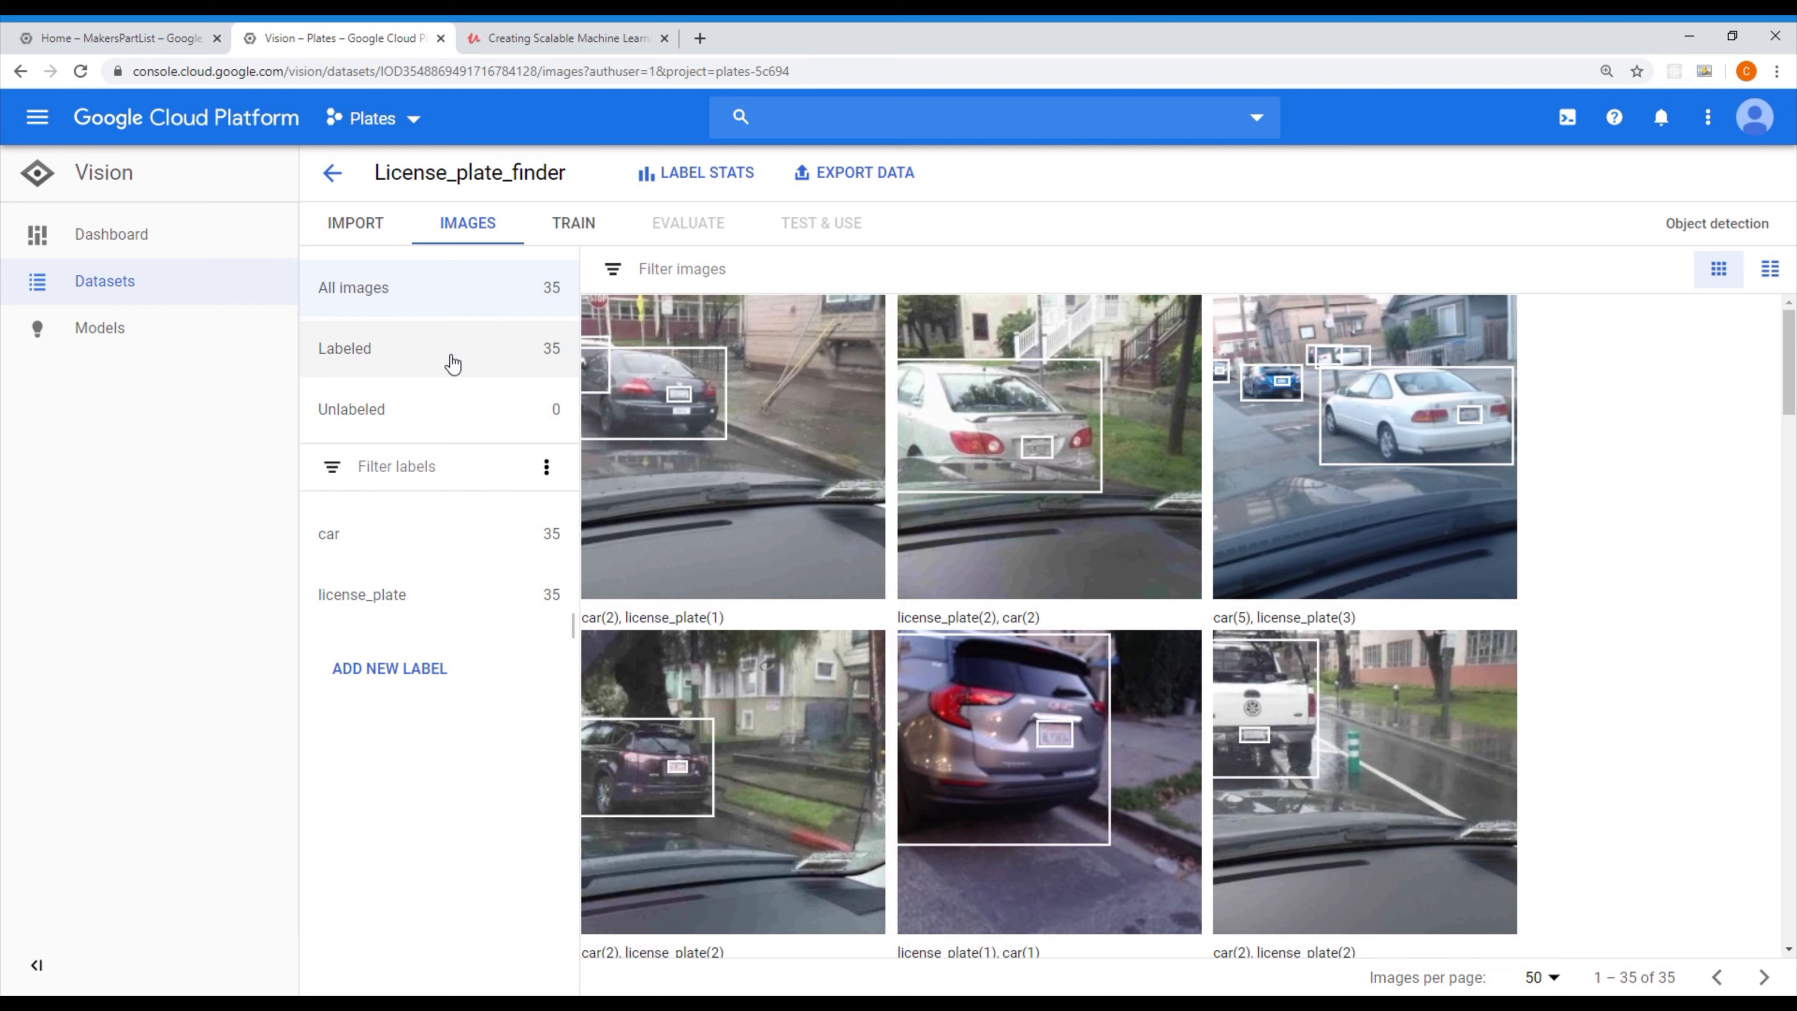
# Filter the dataset images by the car label and examine the bounding boxes drawn across all of them
pyautogui.click(423, 537)
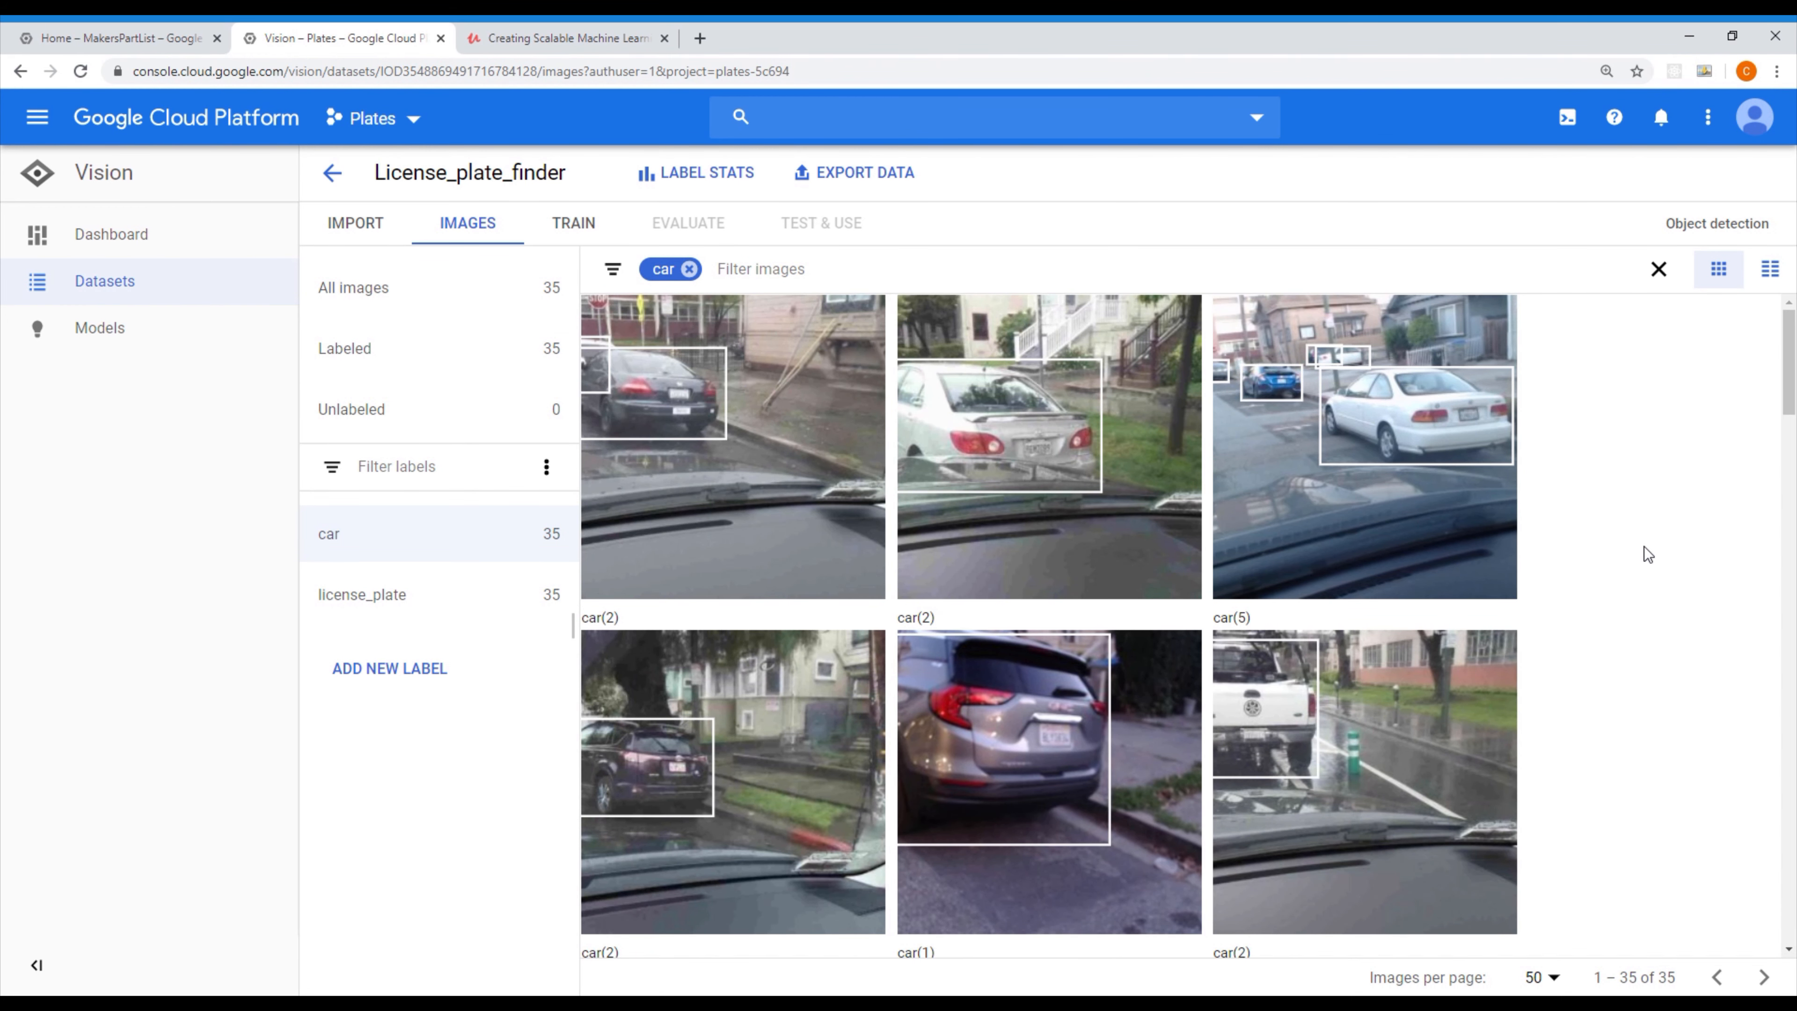
pyautogui.scroll(-2, 1636, 555)
pyautogui.scroll(-3, 1636, 557)
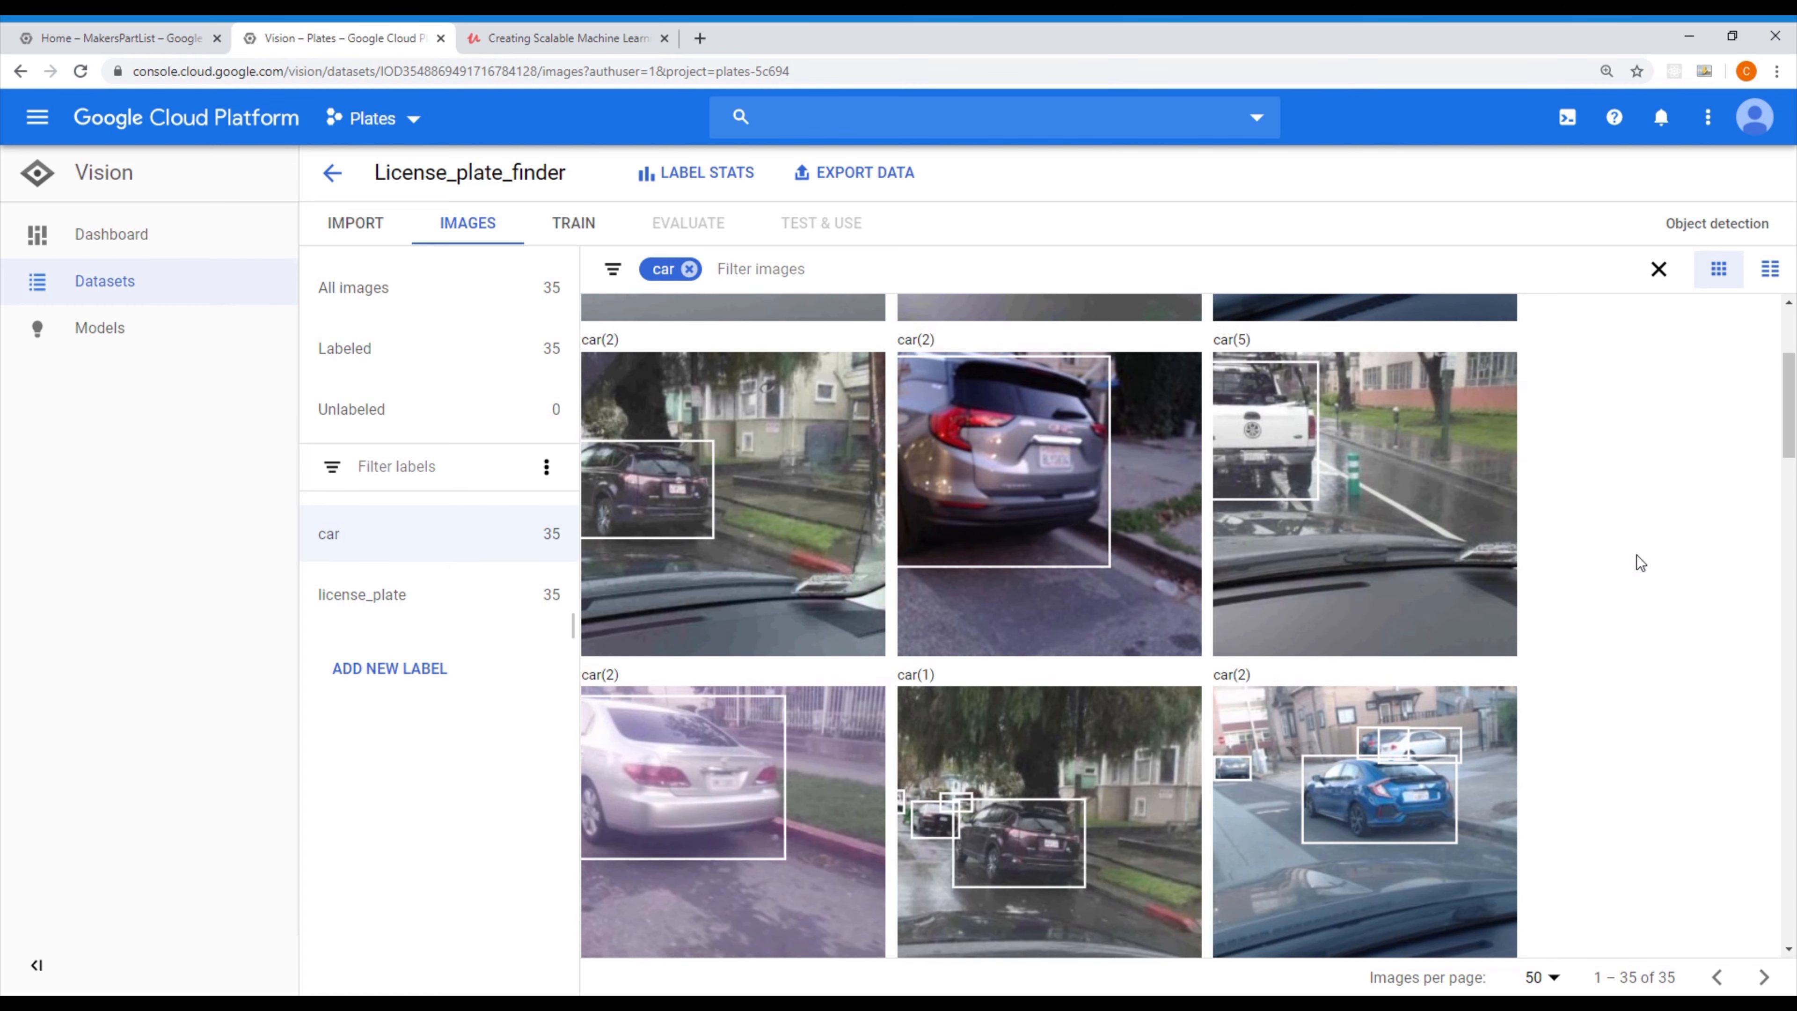
pyautogui.scroll(-1, 1626, 559)
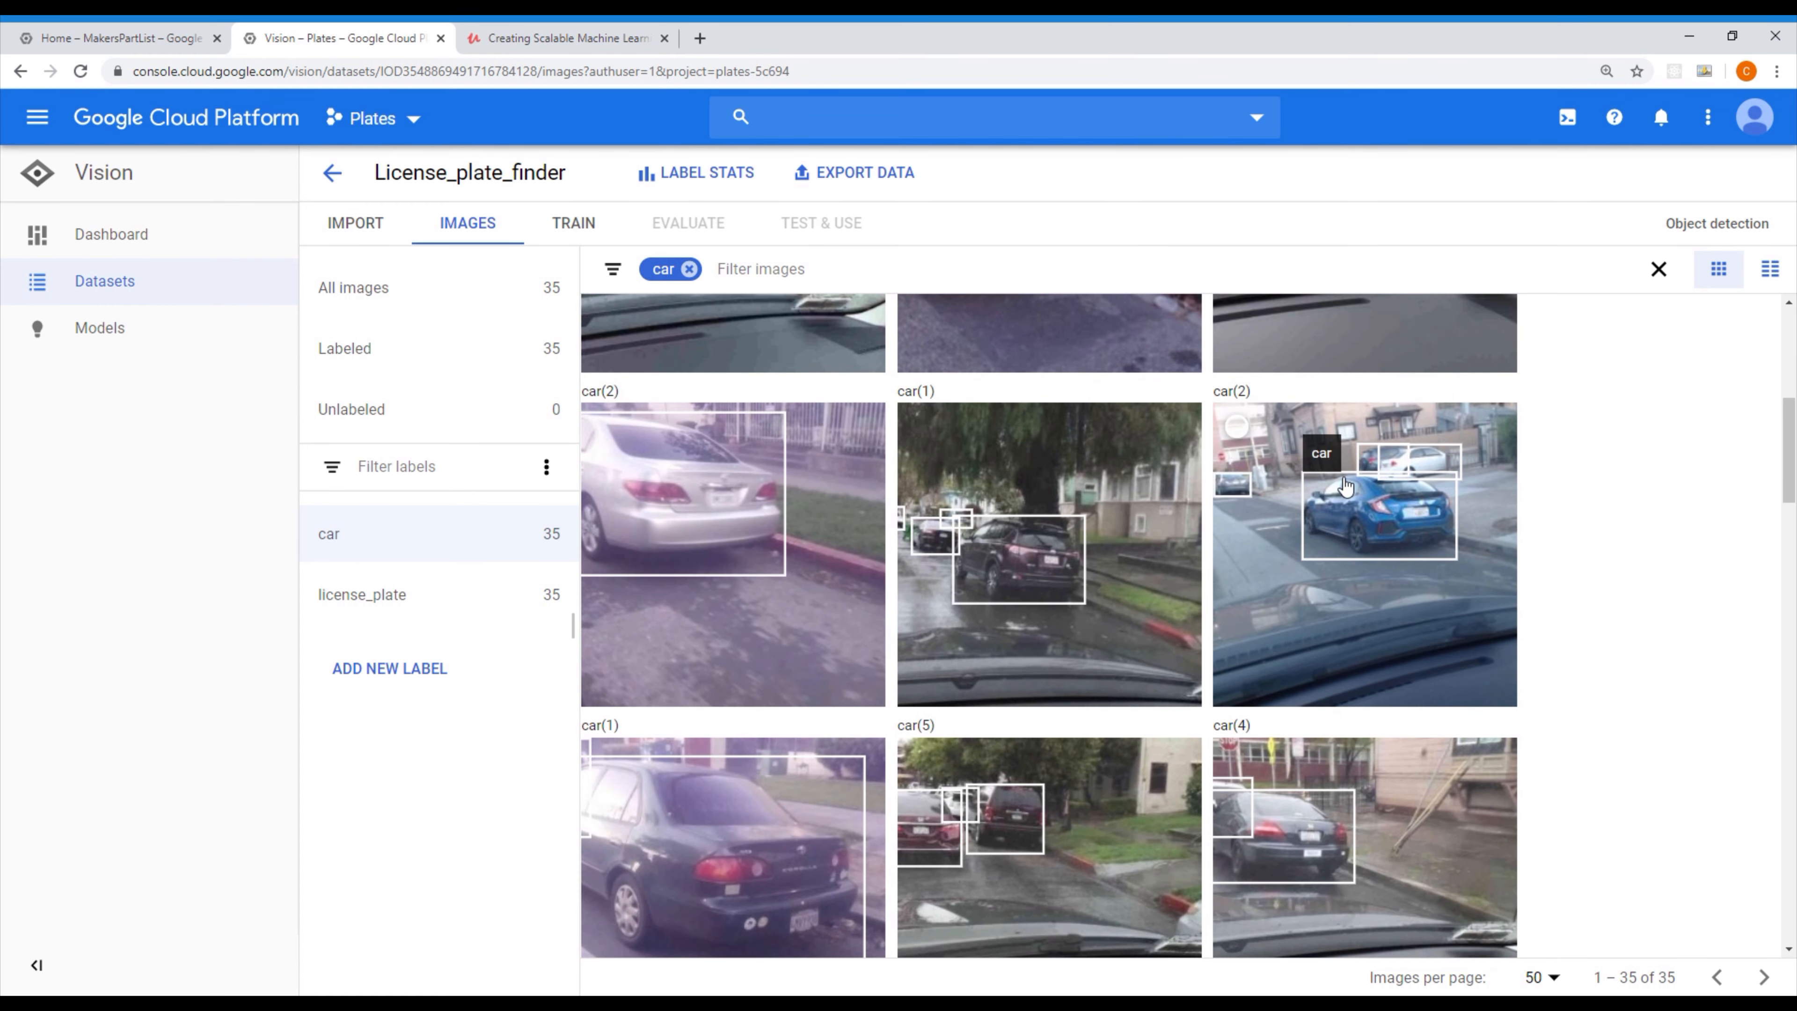
pyautogui.scroll(-3, 1603, 548)
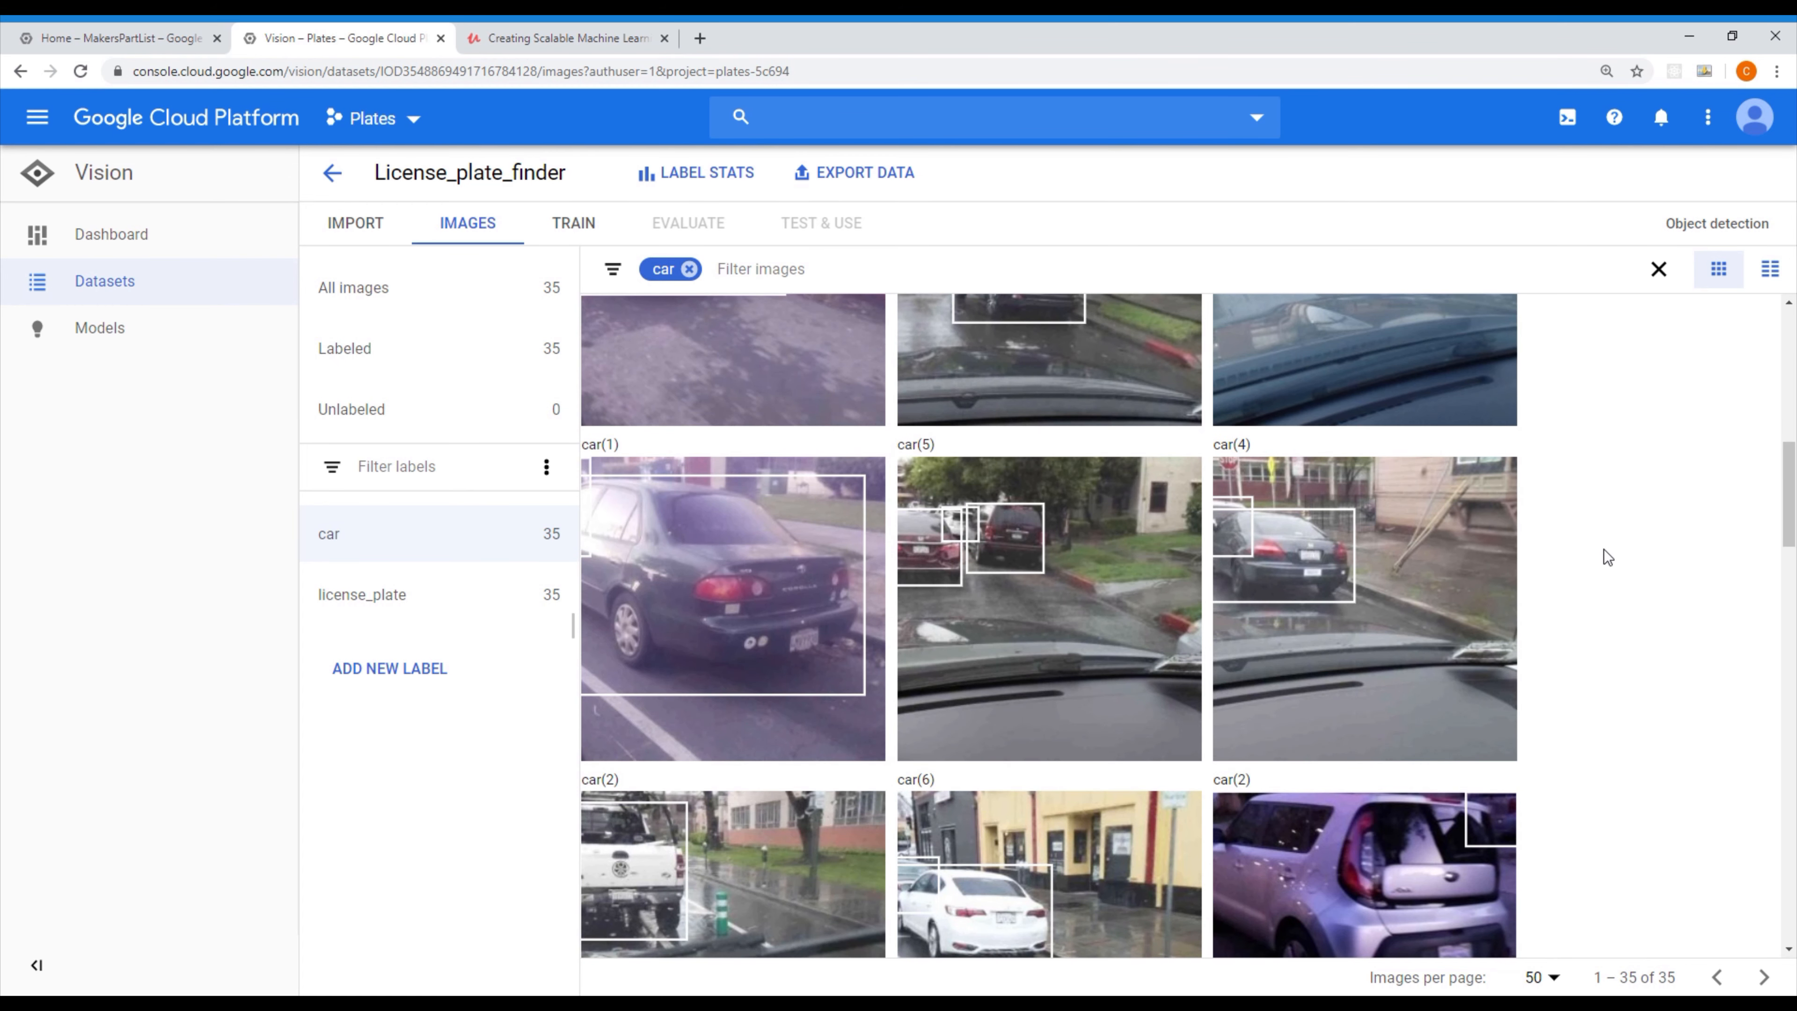
pyautogui.scroll(-3, 1603, 550)
pyautogui.scroll(-1, 1603, 550)
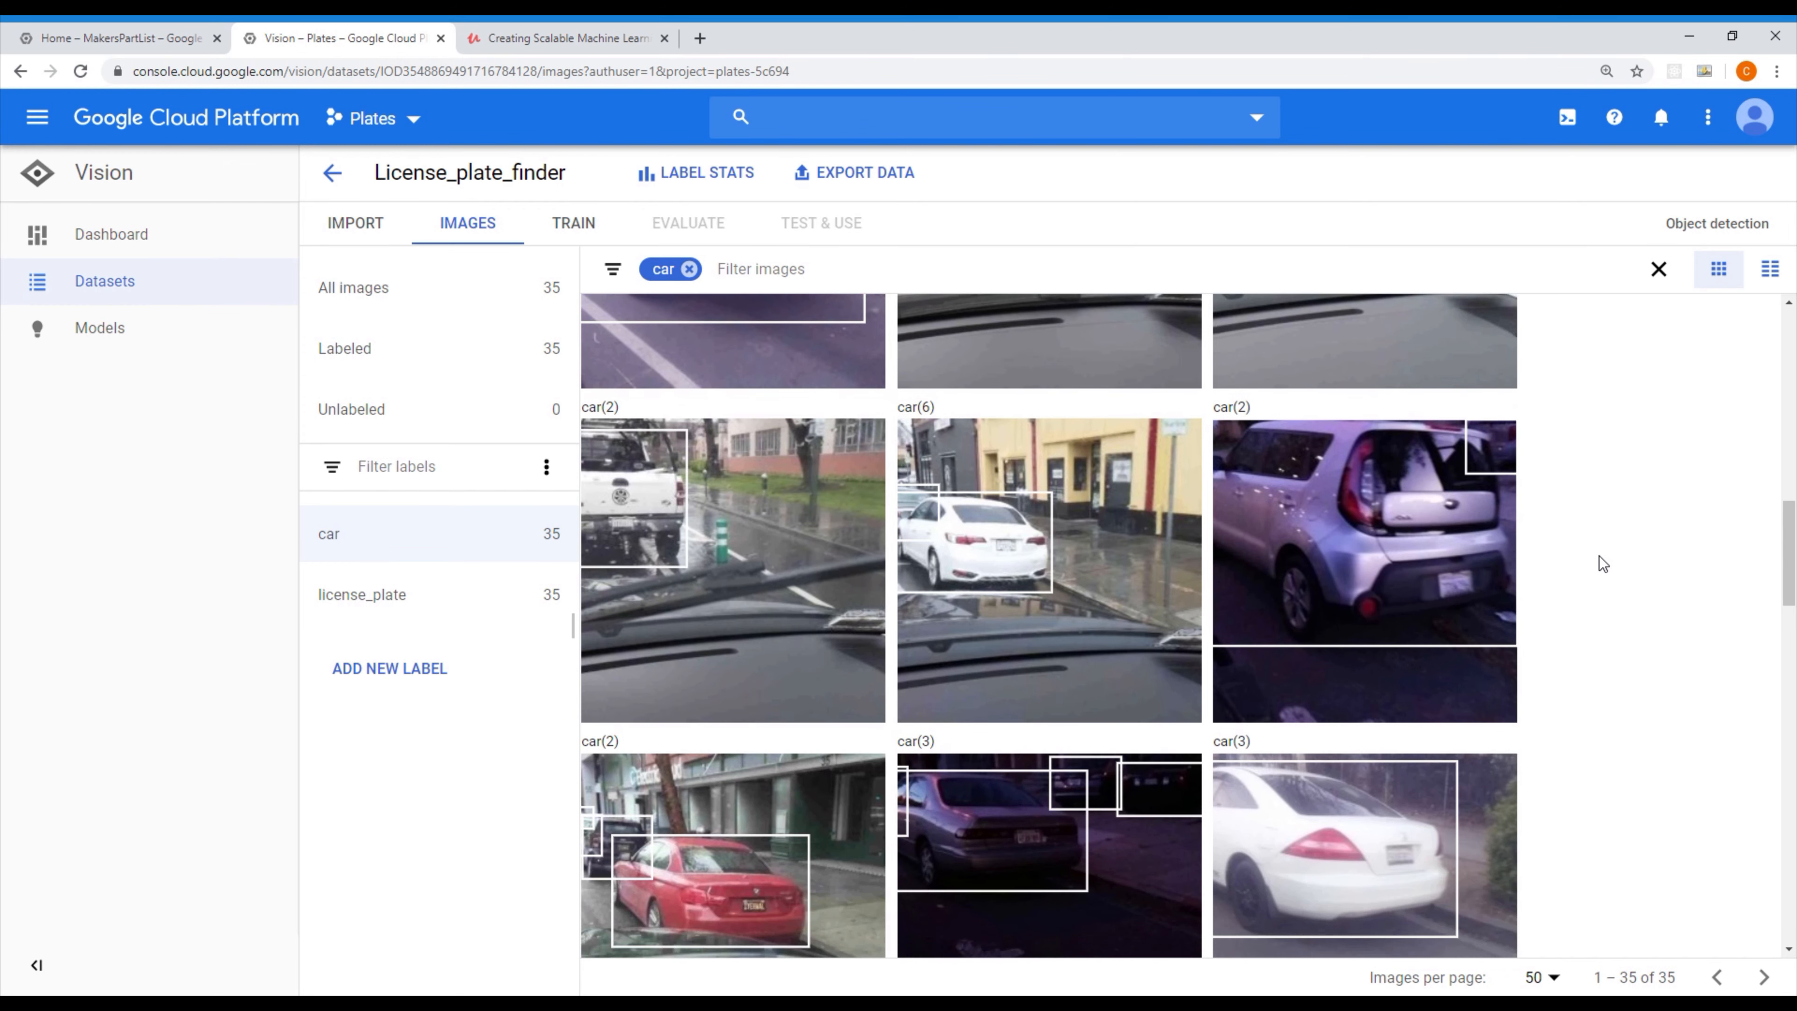
pyautogui.scroll(-2, 1599, 556)
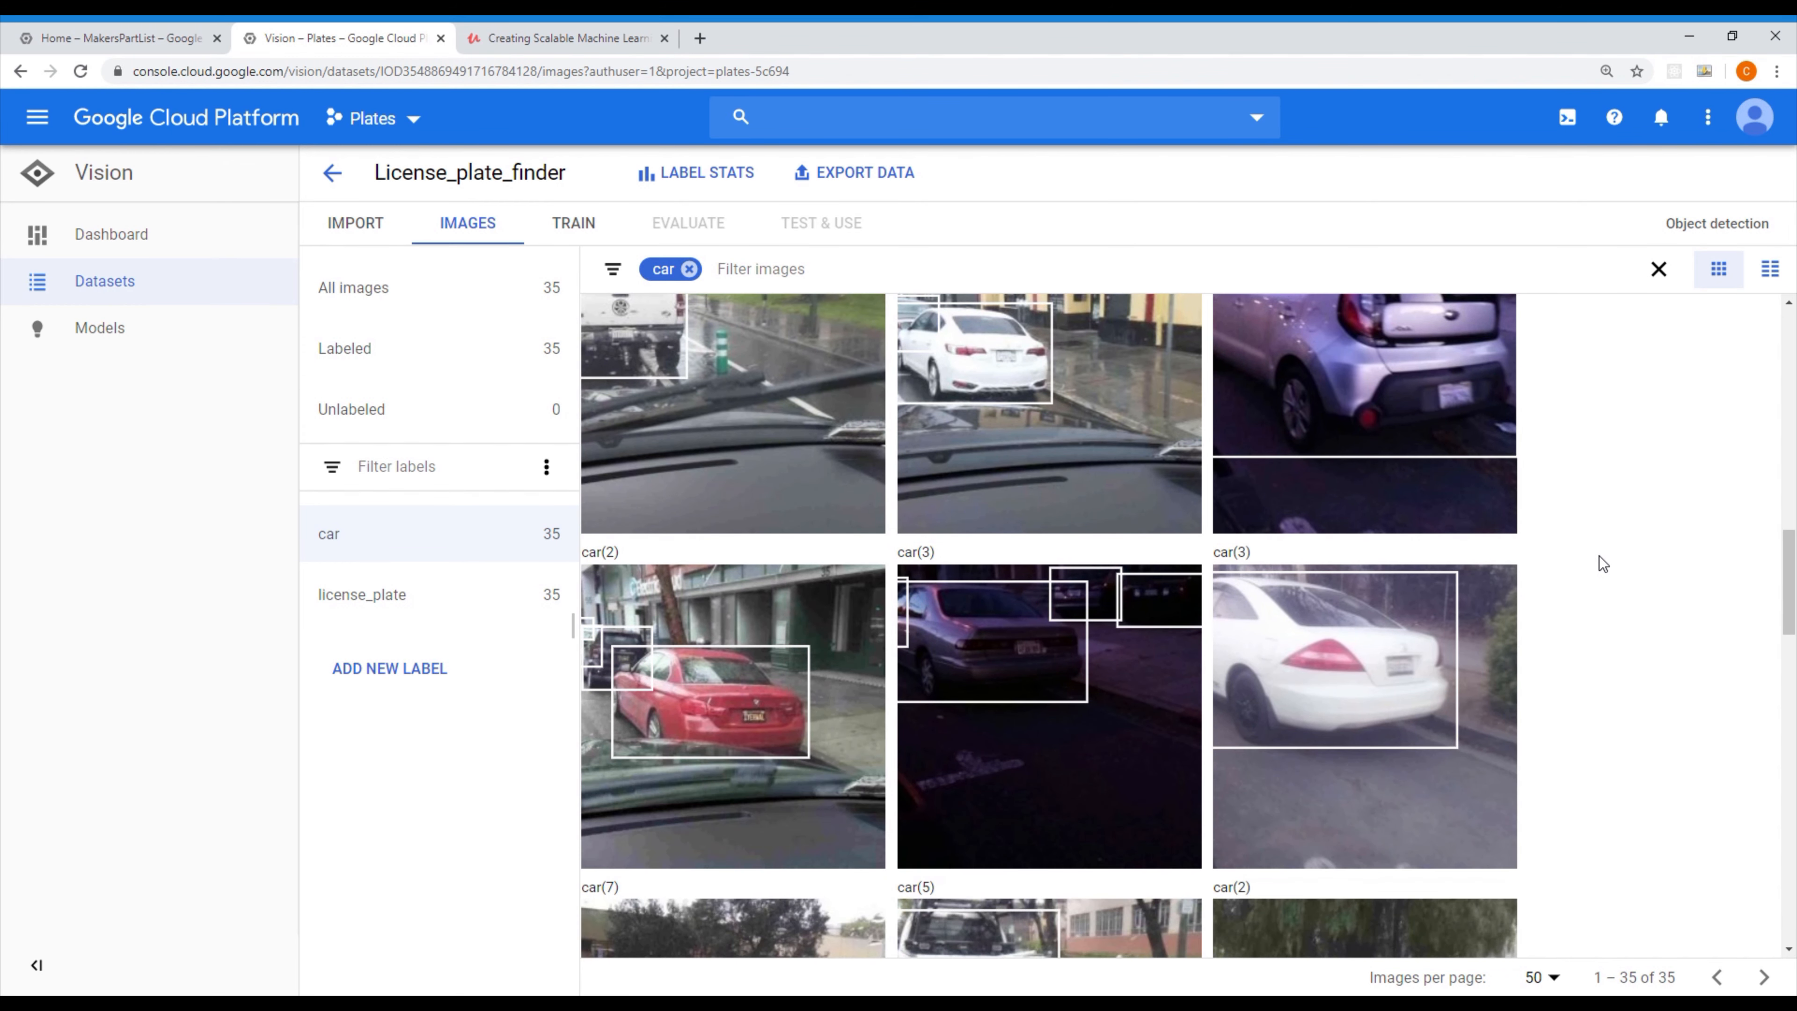
pyautogui.scroll(-5, 1598, 557)
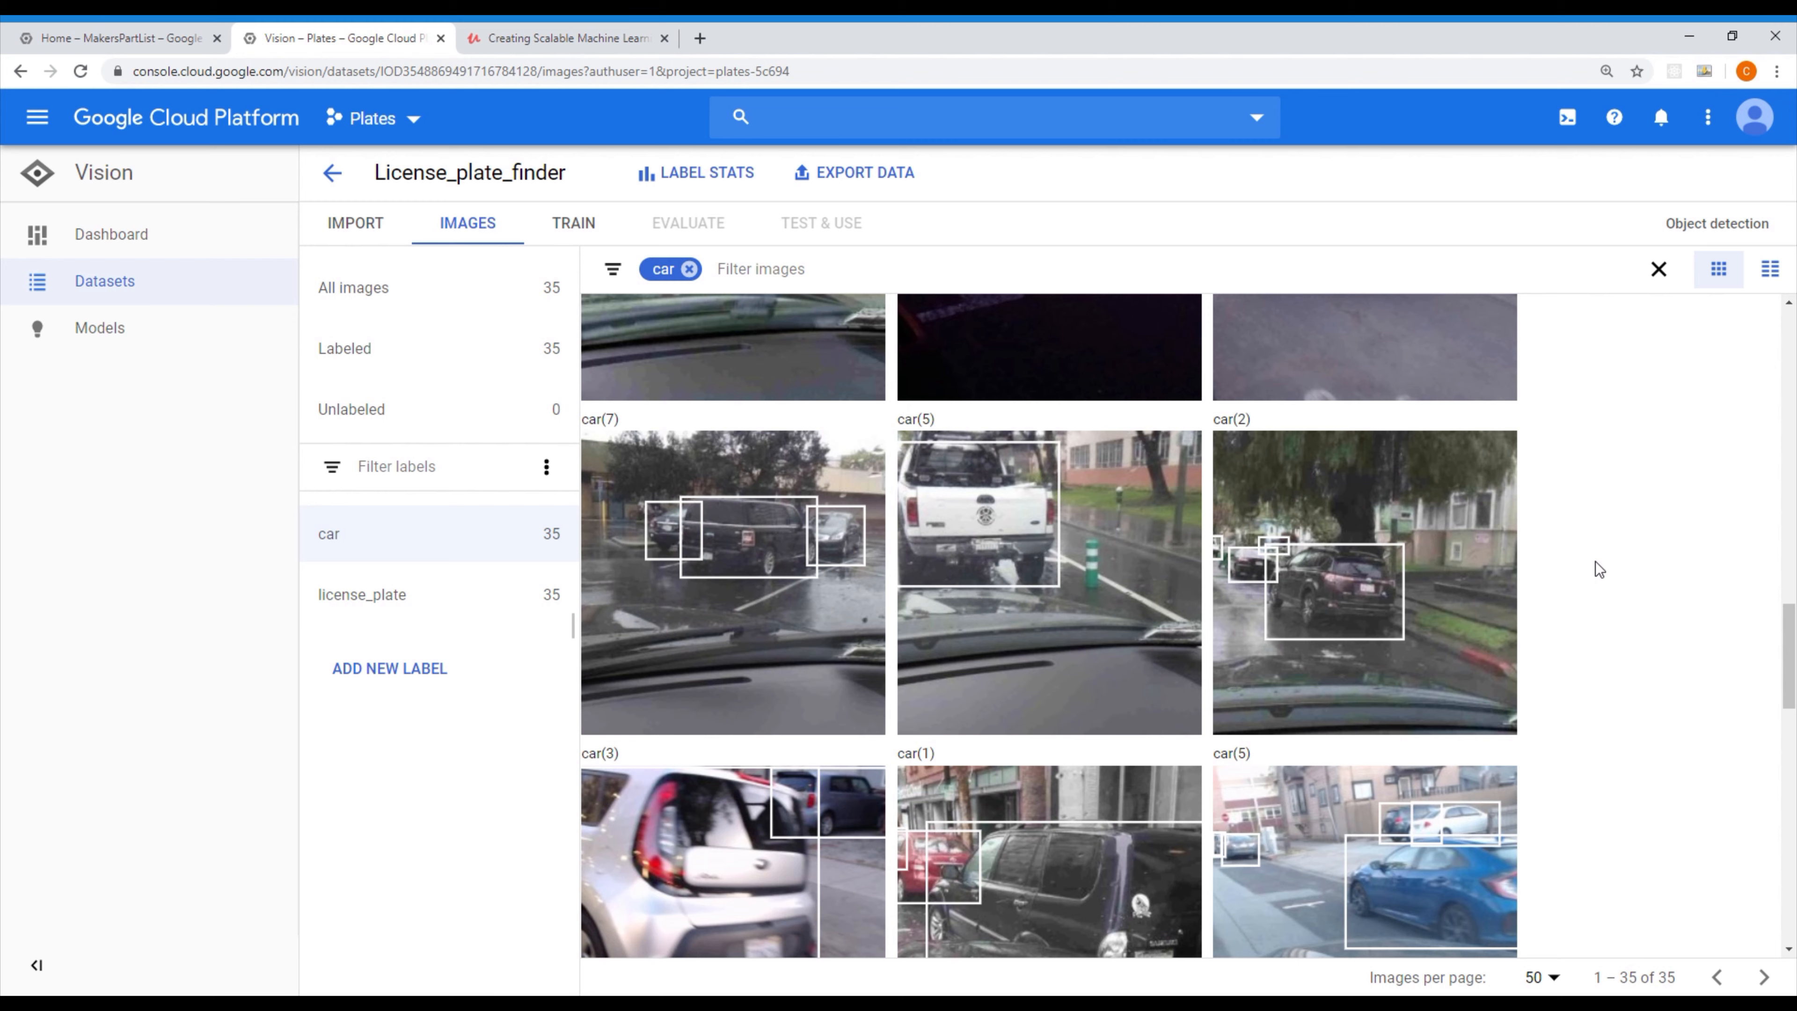
pyautogui.scroll(-2, 1598, 569)
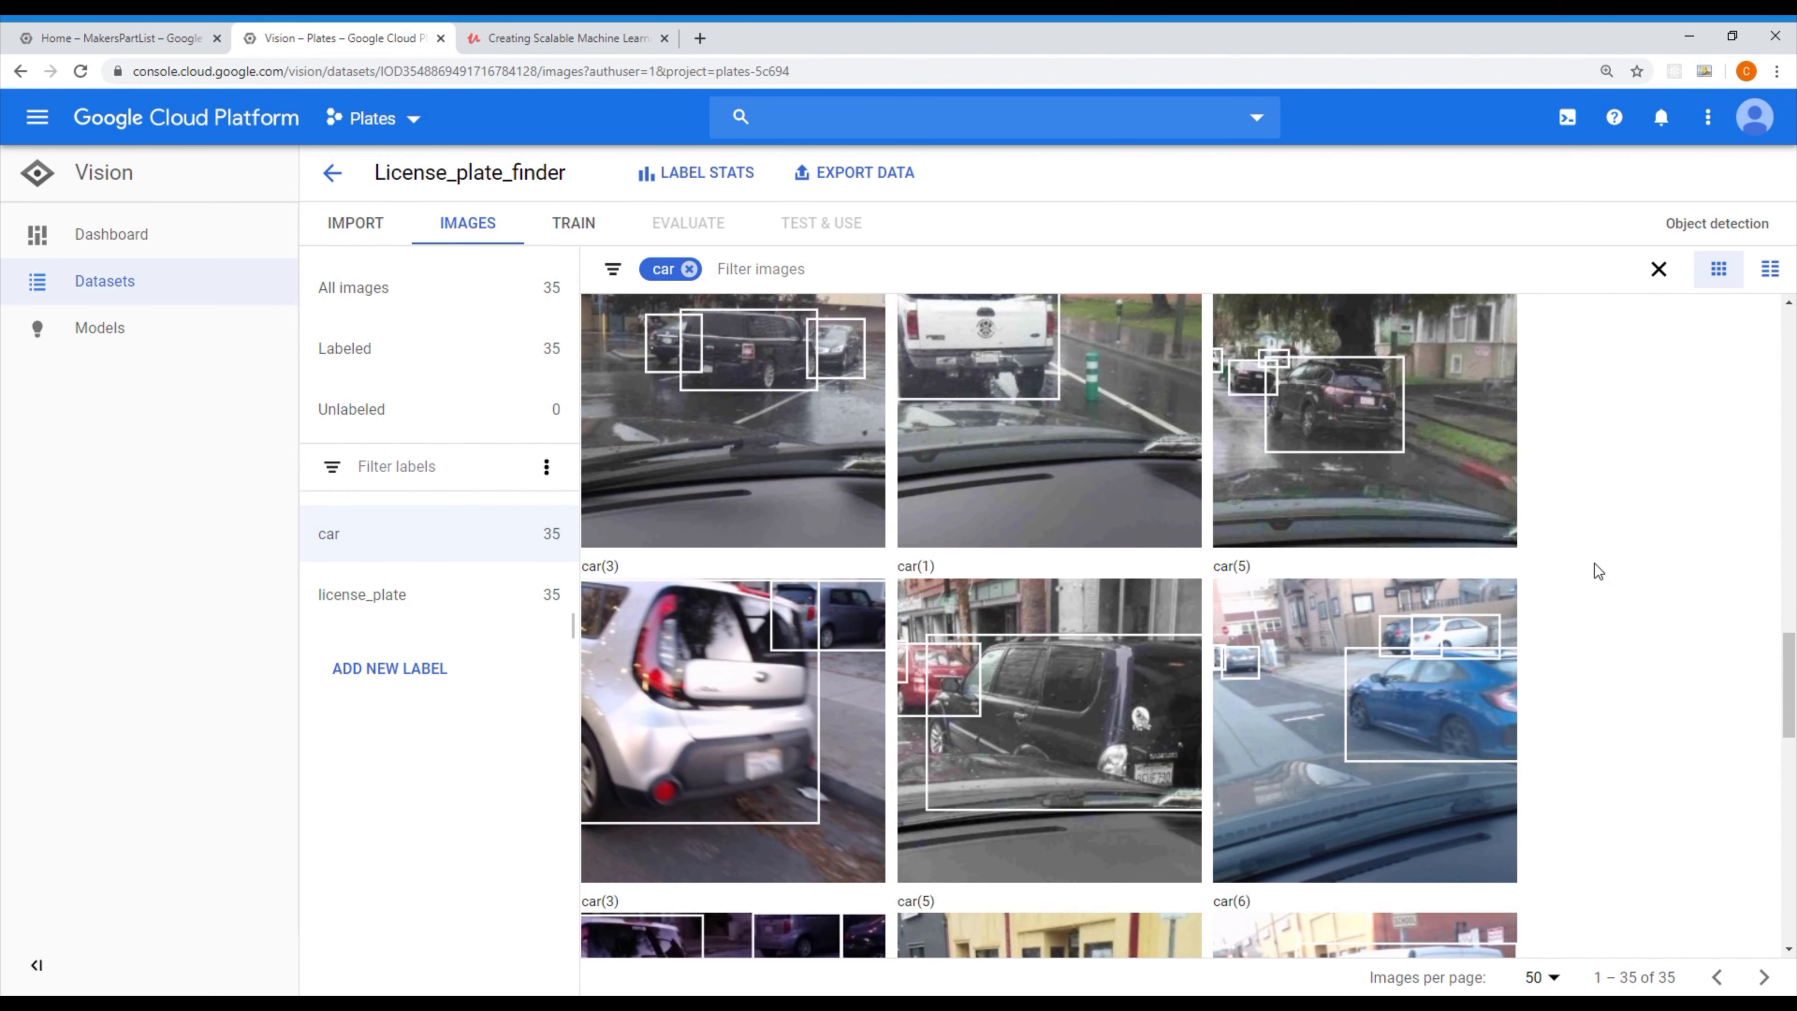
pyautogui.scroll(-3, 1594, 563)
pyautogui.scroll(-4, 1595, 564)
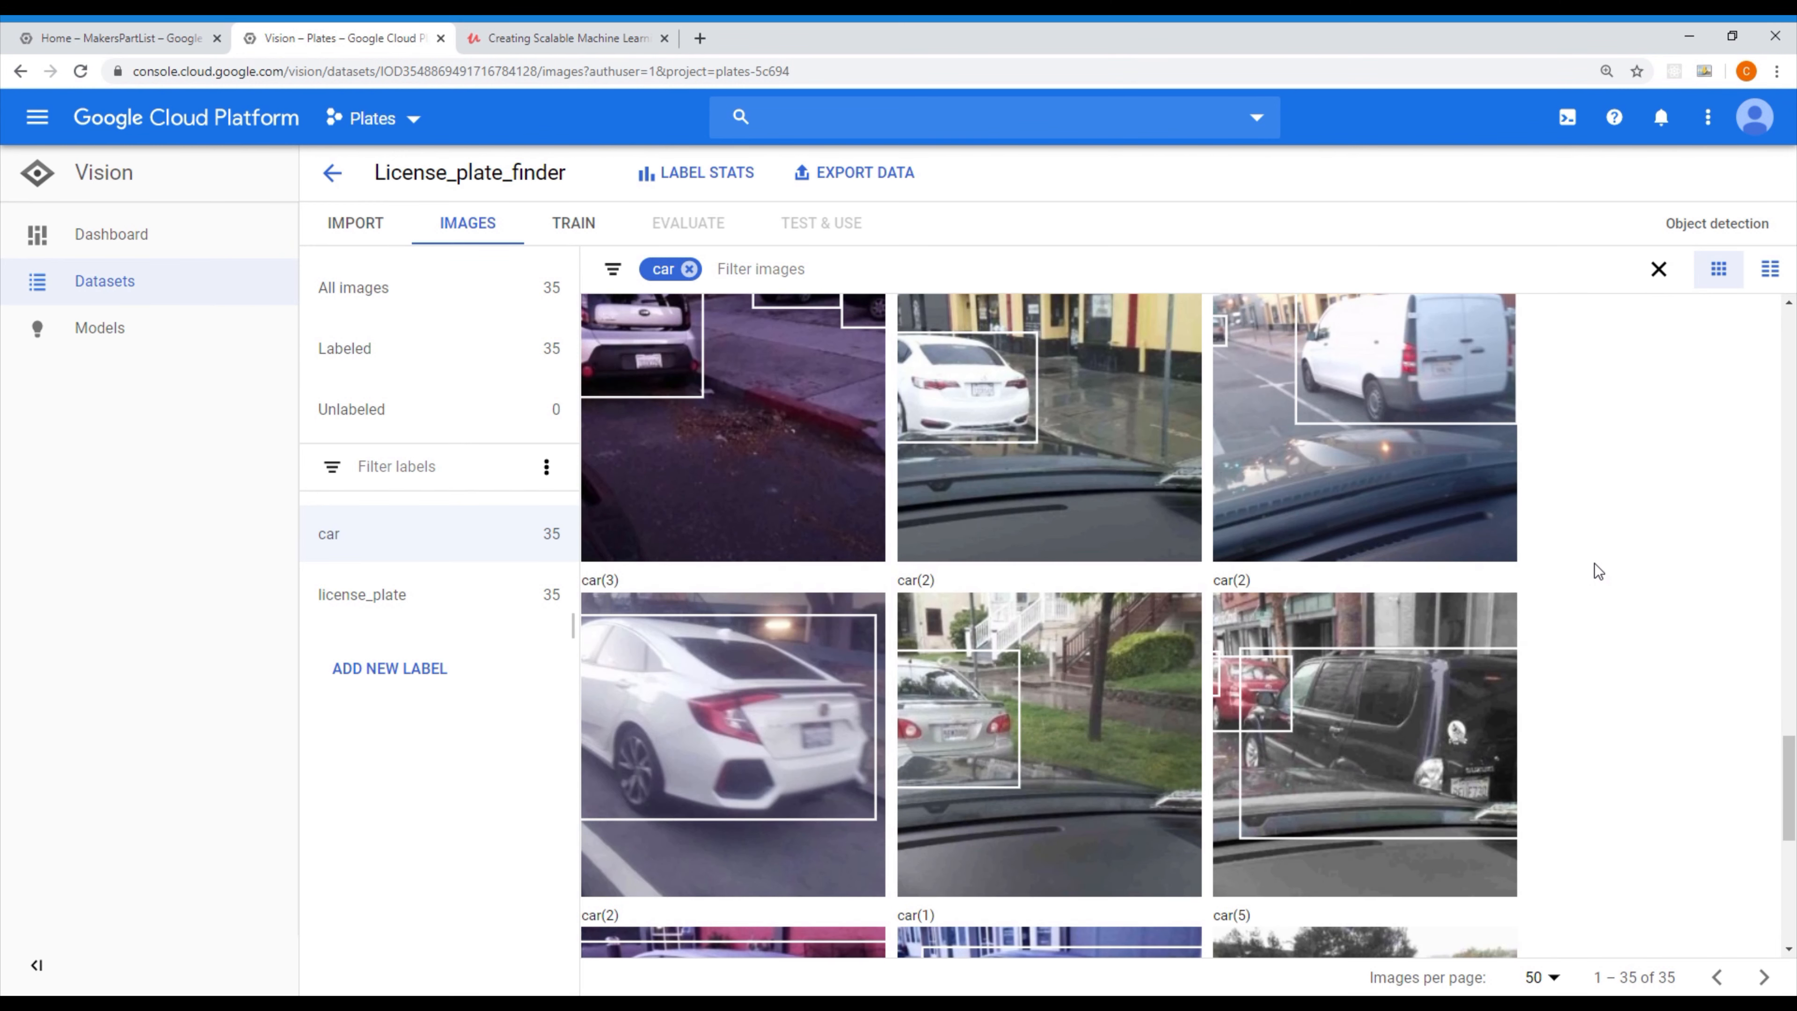
pyautogui.scroll(-4, 1595, 566)
pyautogui.scroll(-3, 1594, 563)
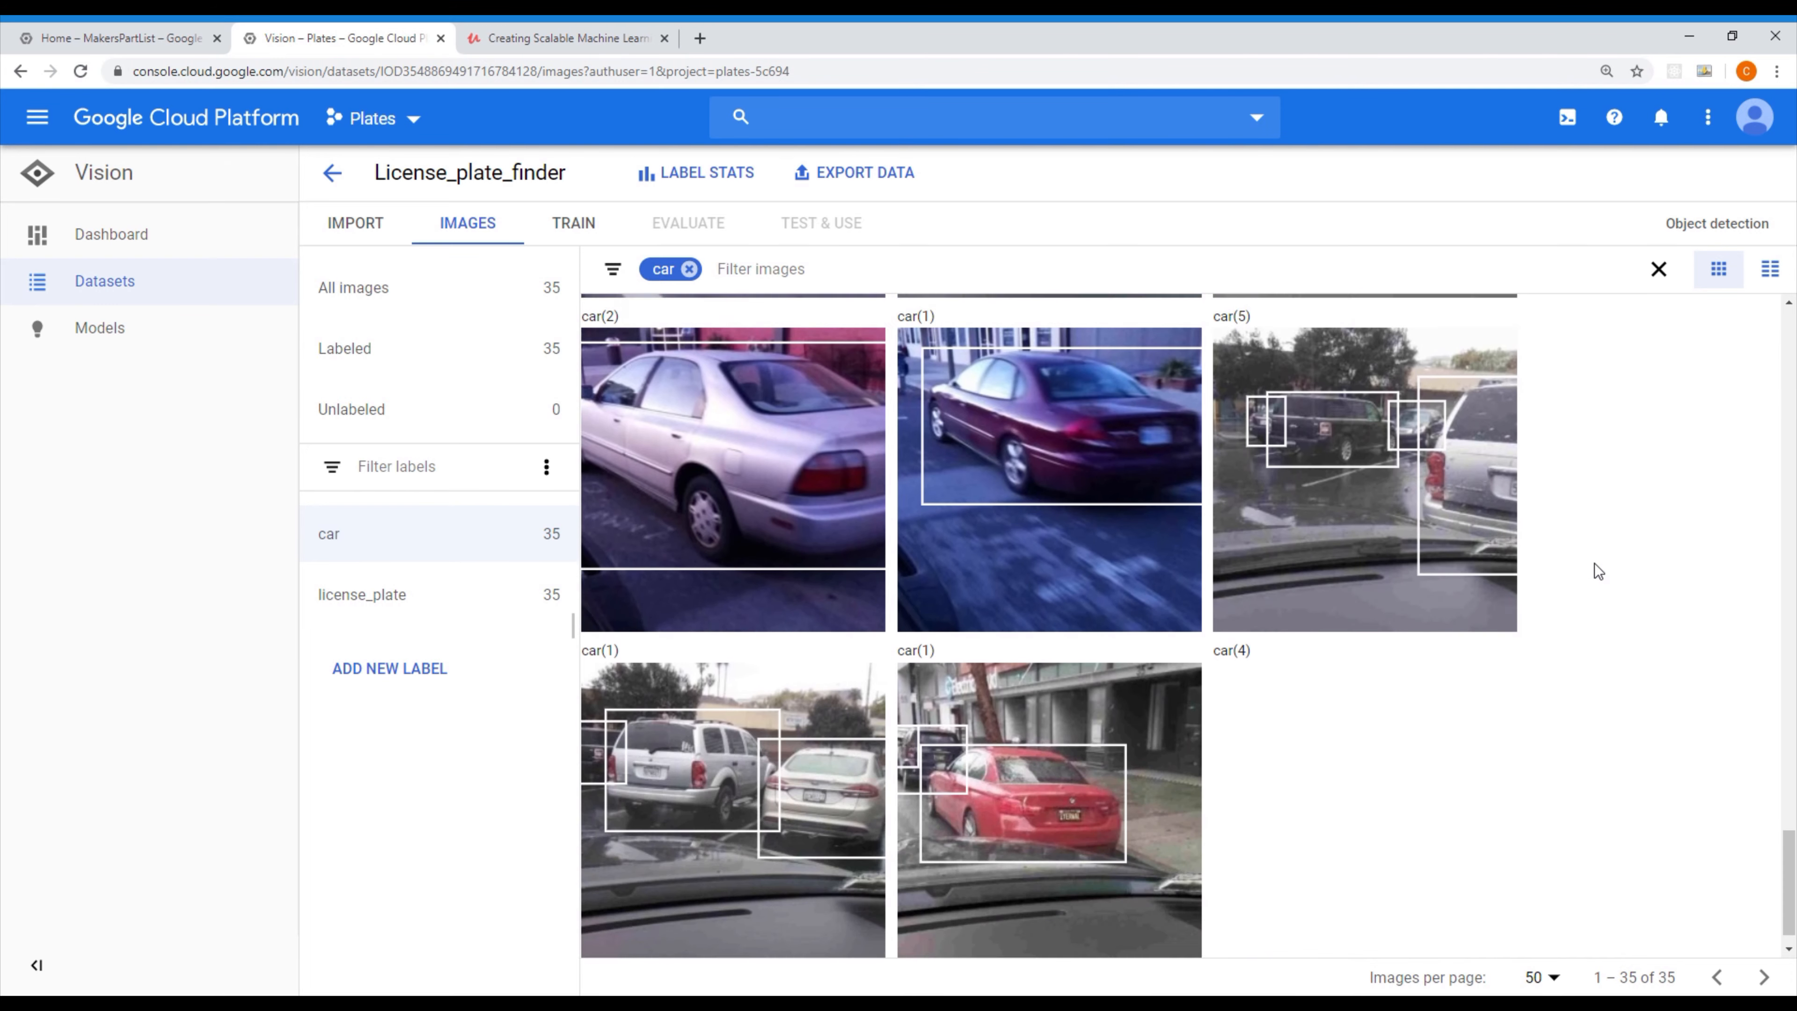
pyautogui.scroll(20, 1440, 613)
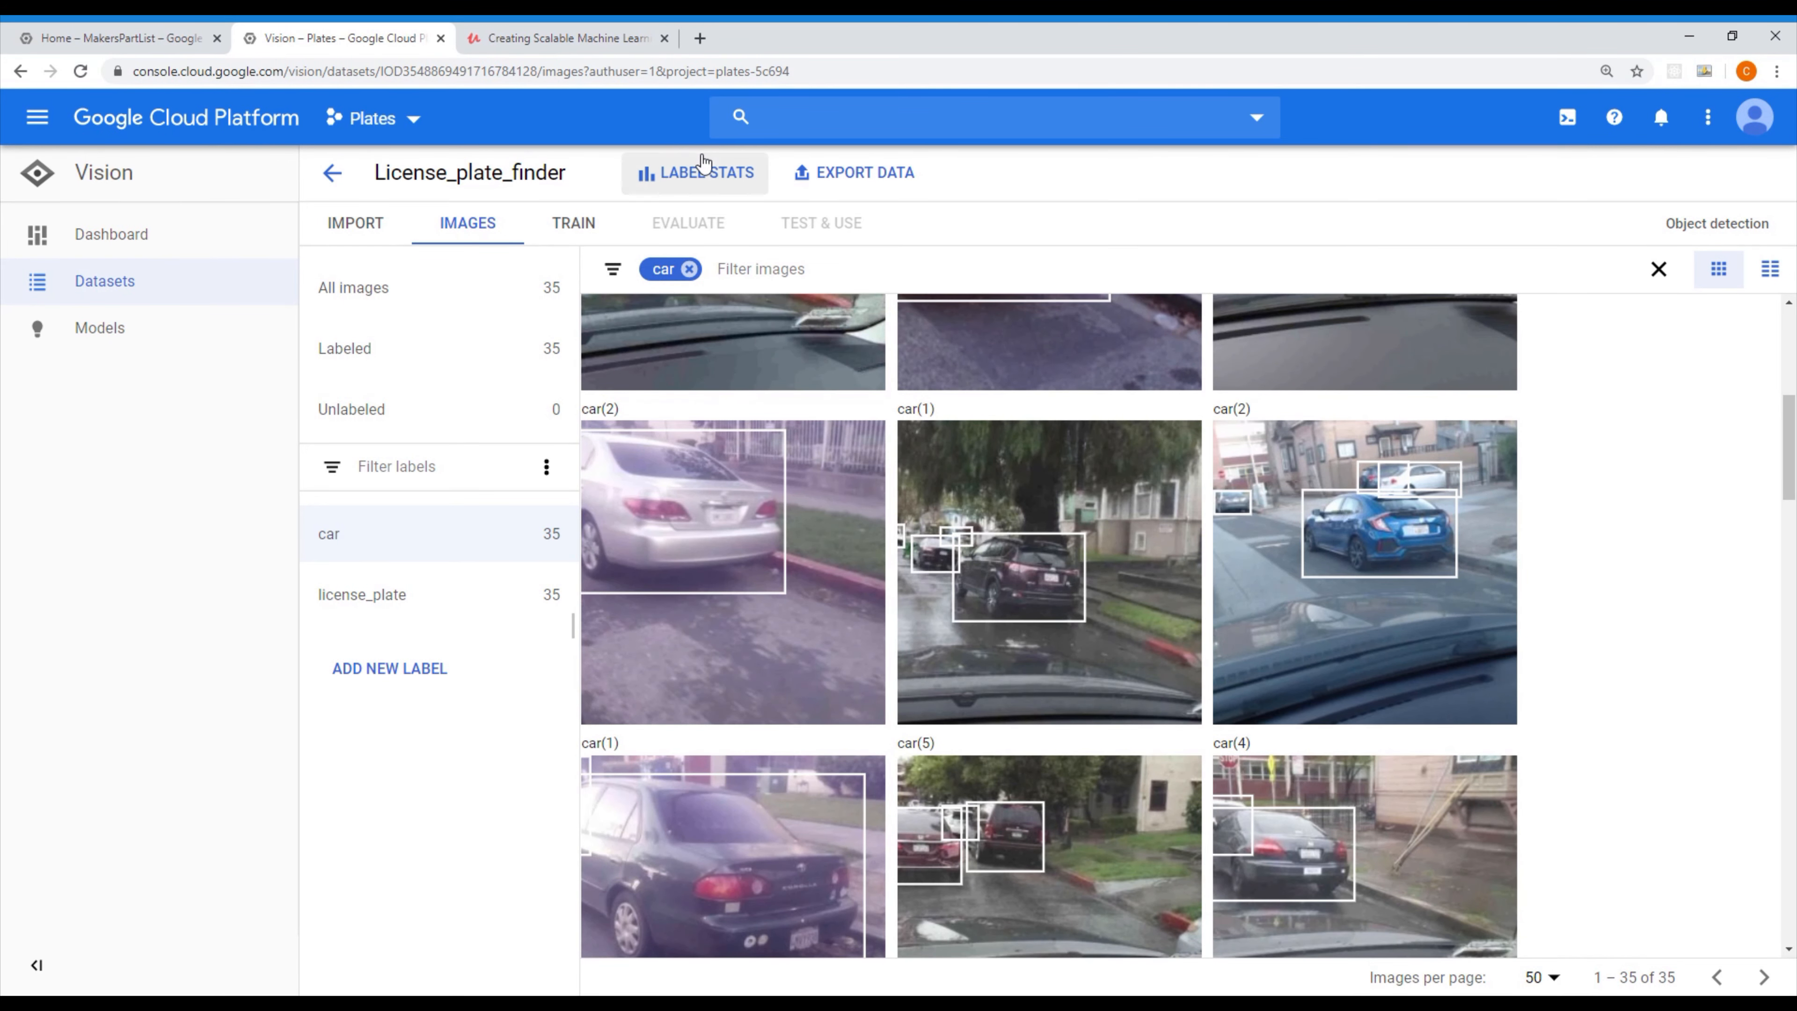
# Check the dataset's label stats and the bounding-box distribution per label in the training overview
pyautogui.click(710, 177)
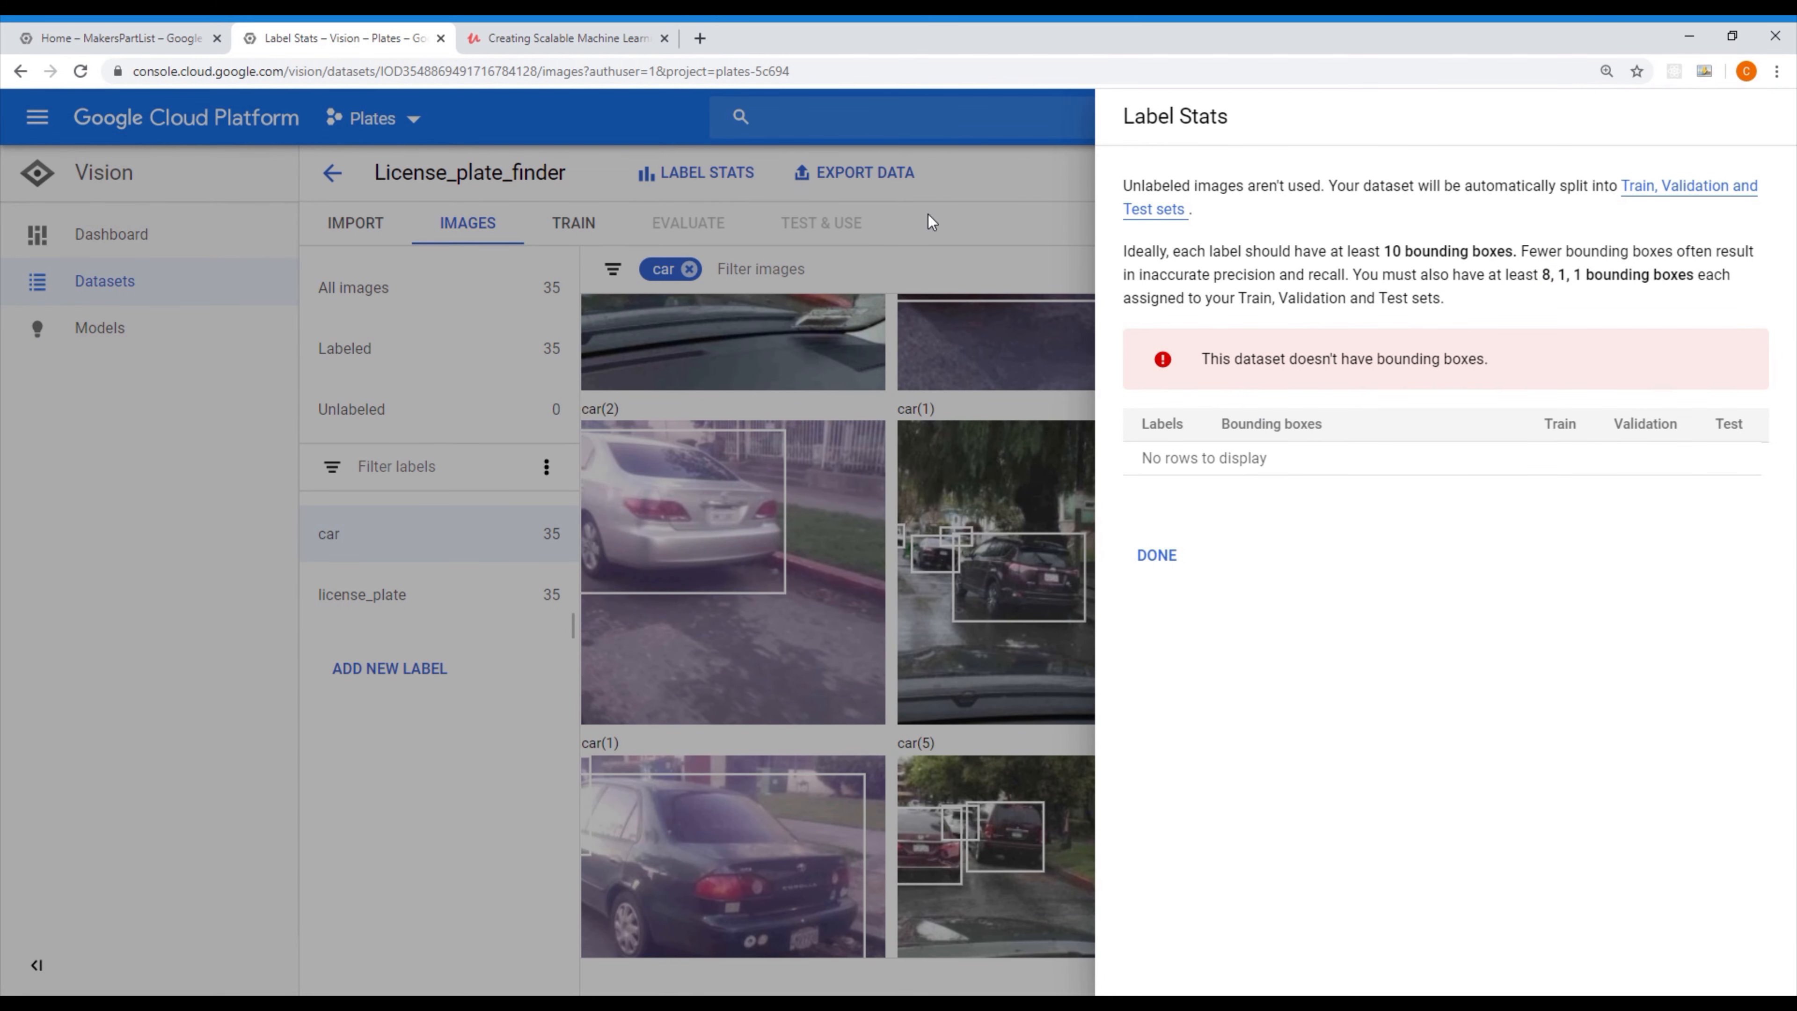
pyautogui.click(1160, 563)
pyautogui.click(671, 175)
pyautogui.click(664, 169)
pyautogui.click(573, 225)
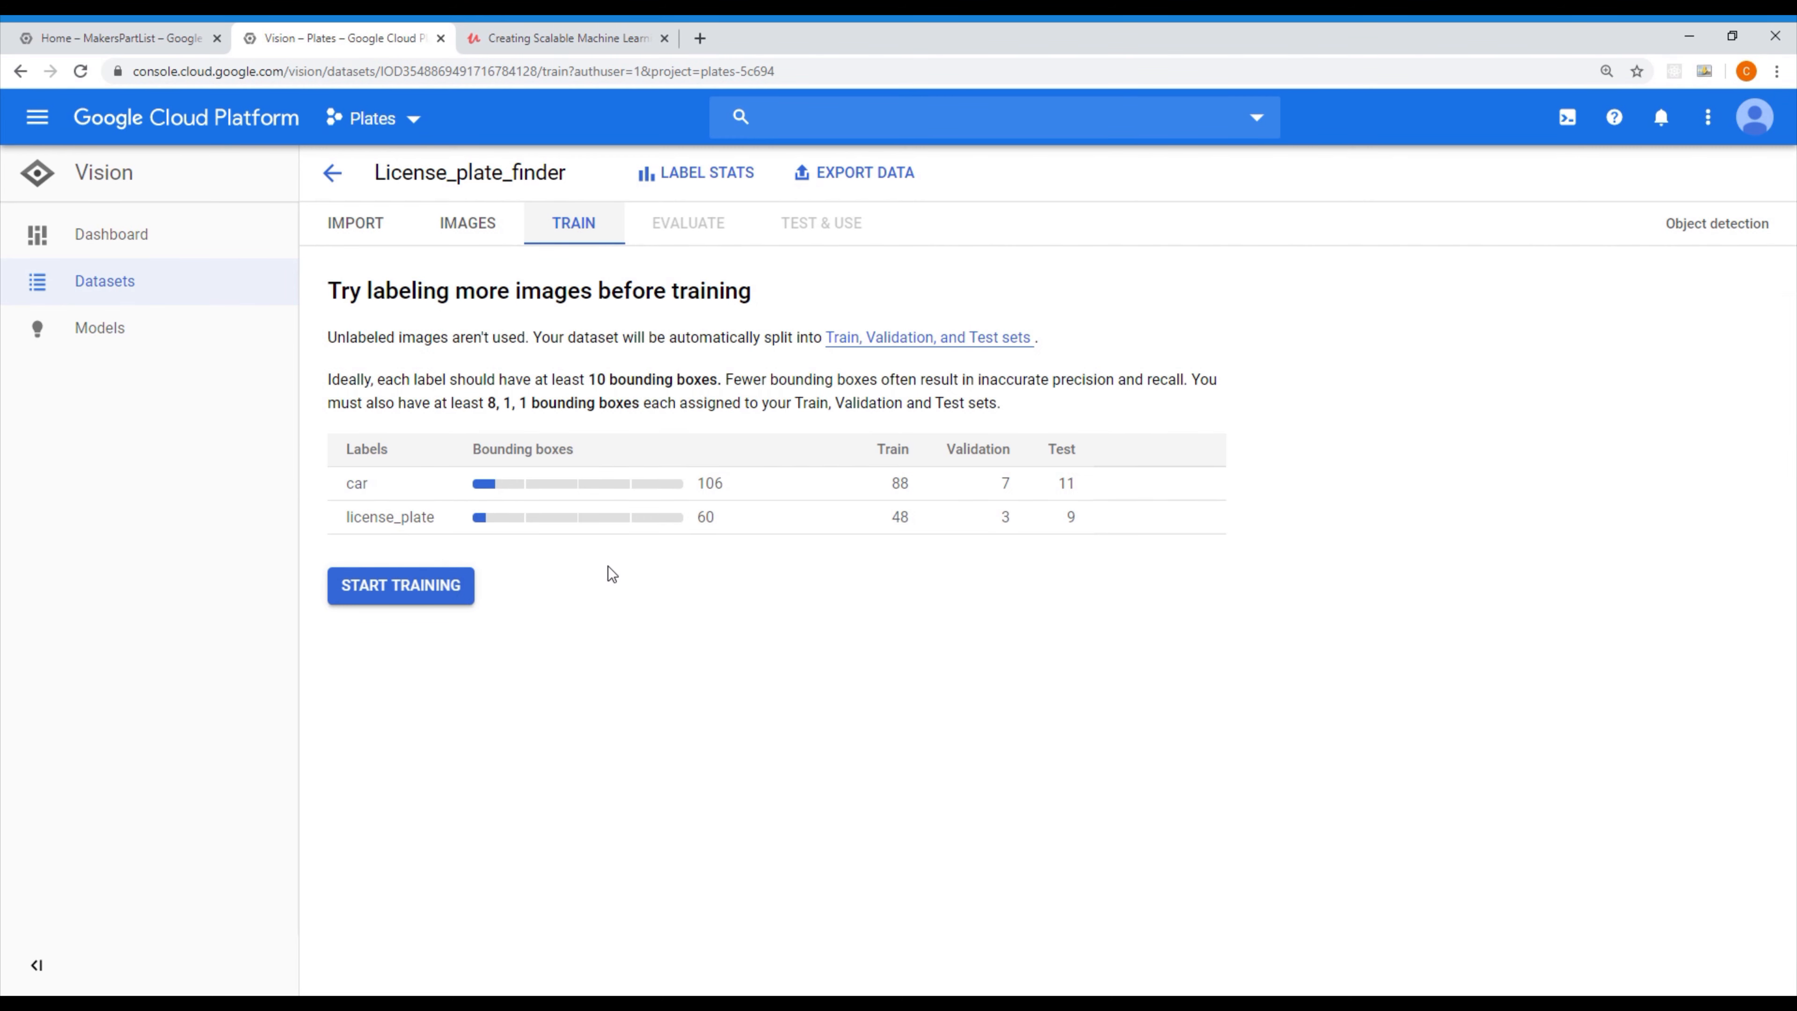
pyautogui.click(709, 183)
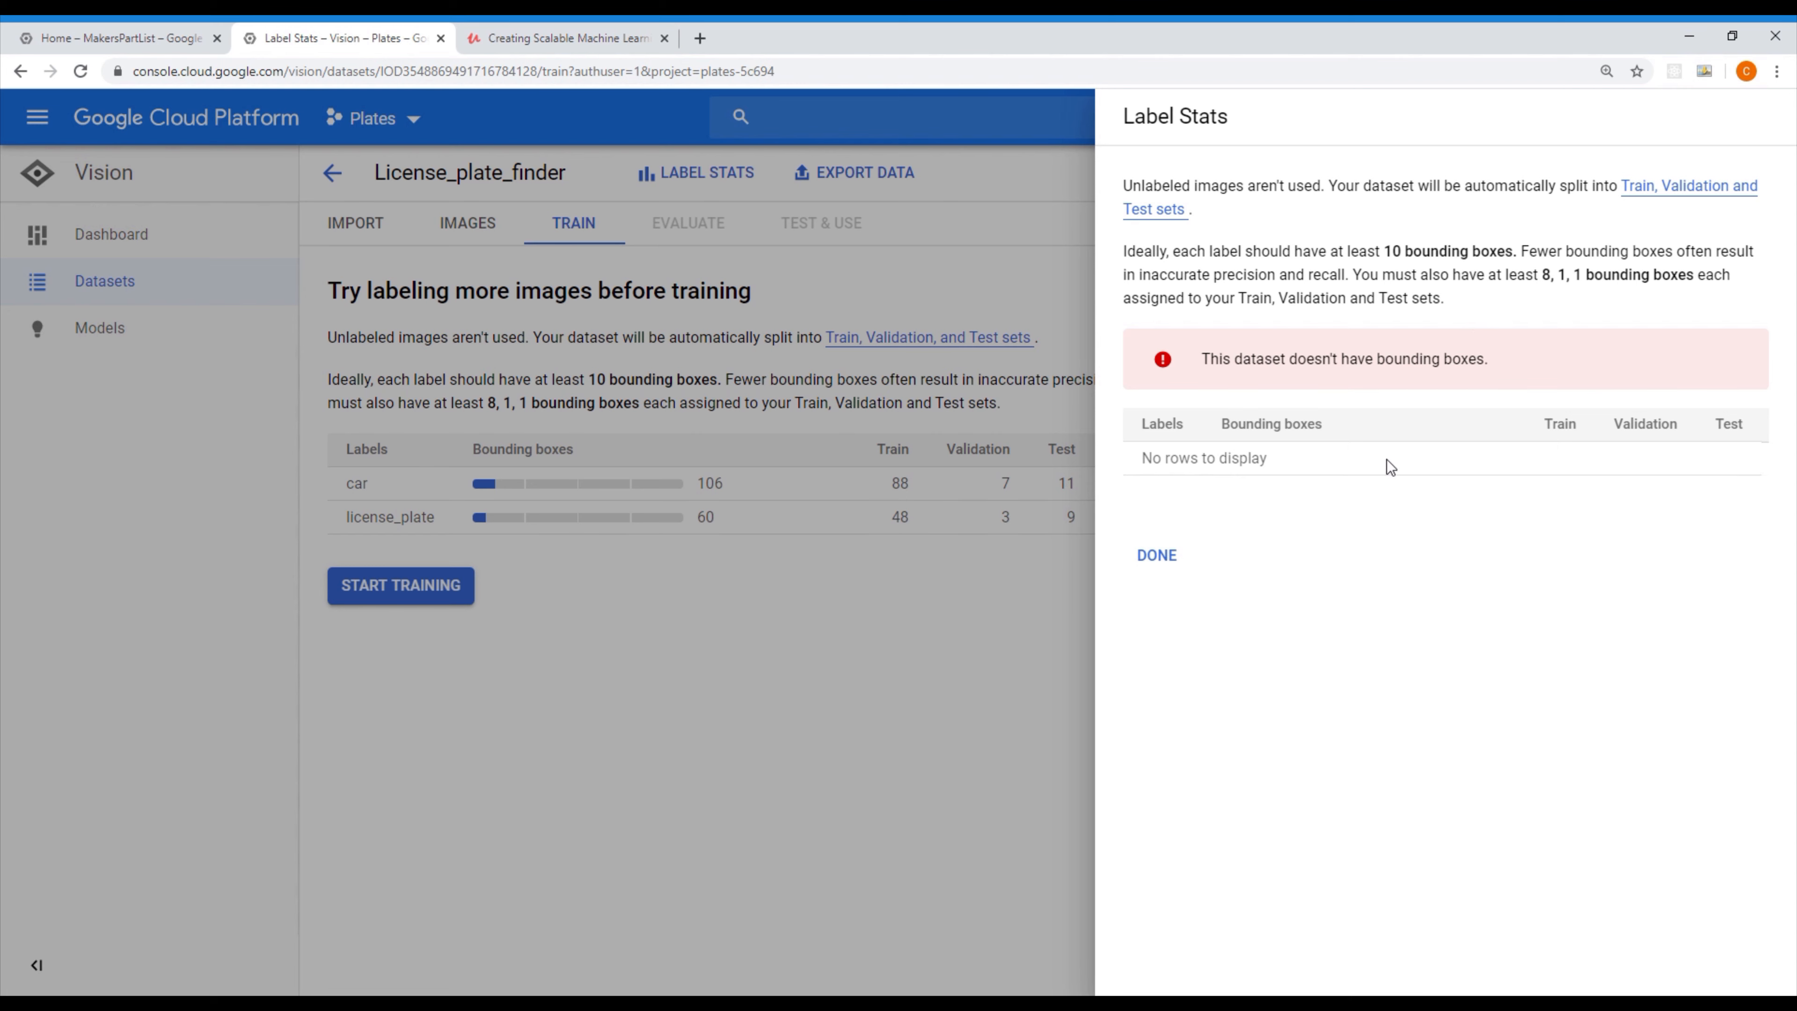
pyautogui.click(1158, 555)
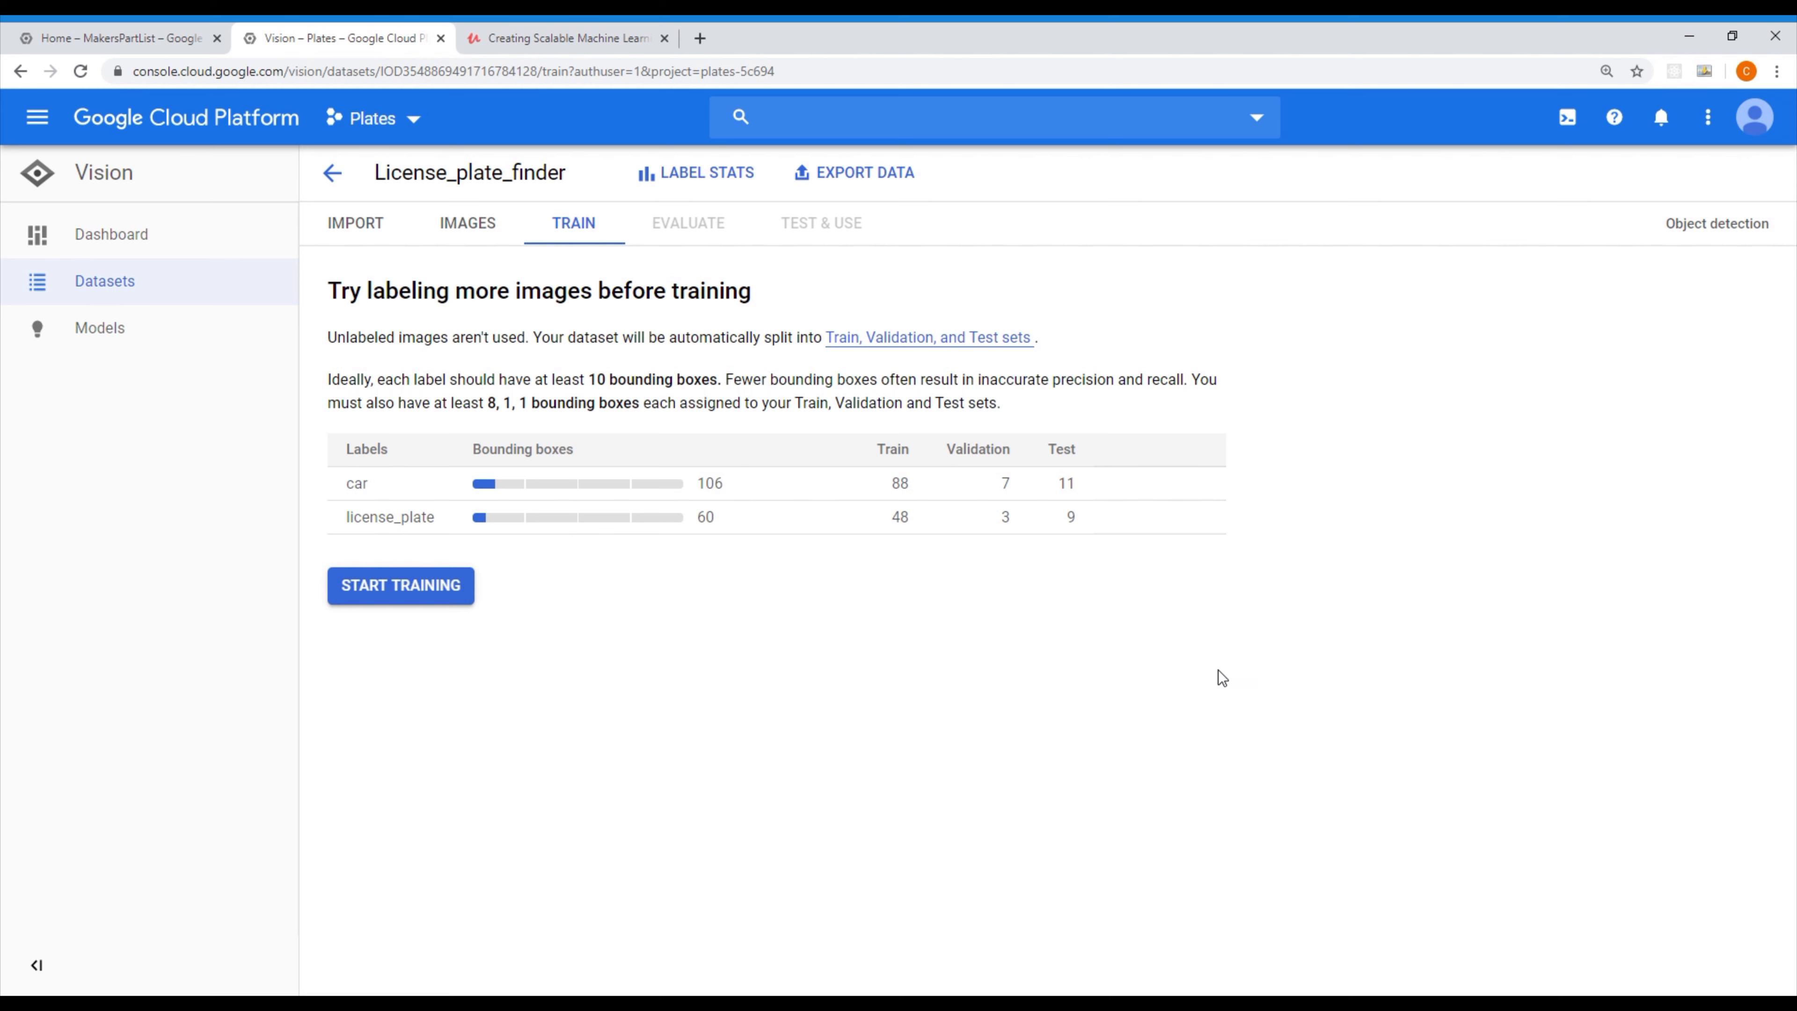
# Check the label stats again from the full image list and return to the training overview
pyautogui.click(468, 225)
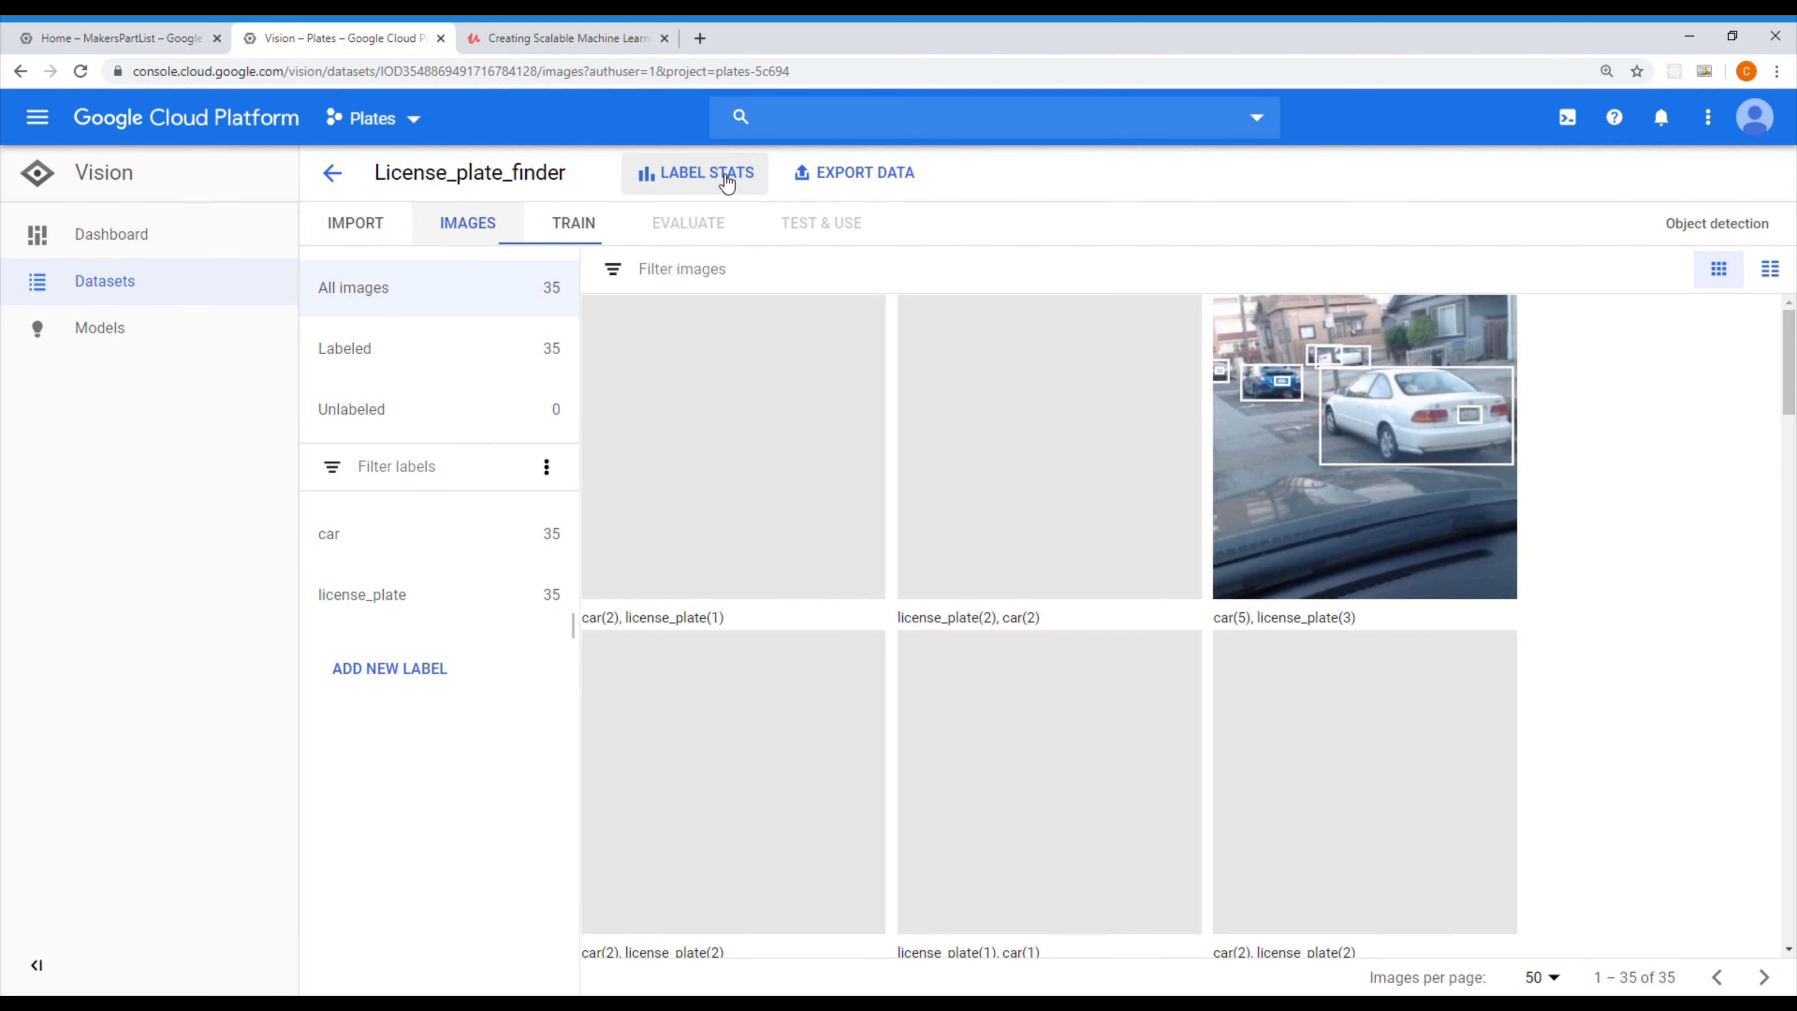
pyautogui.click(714, 173)
pyautogui.click(561, 224)
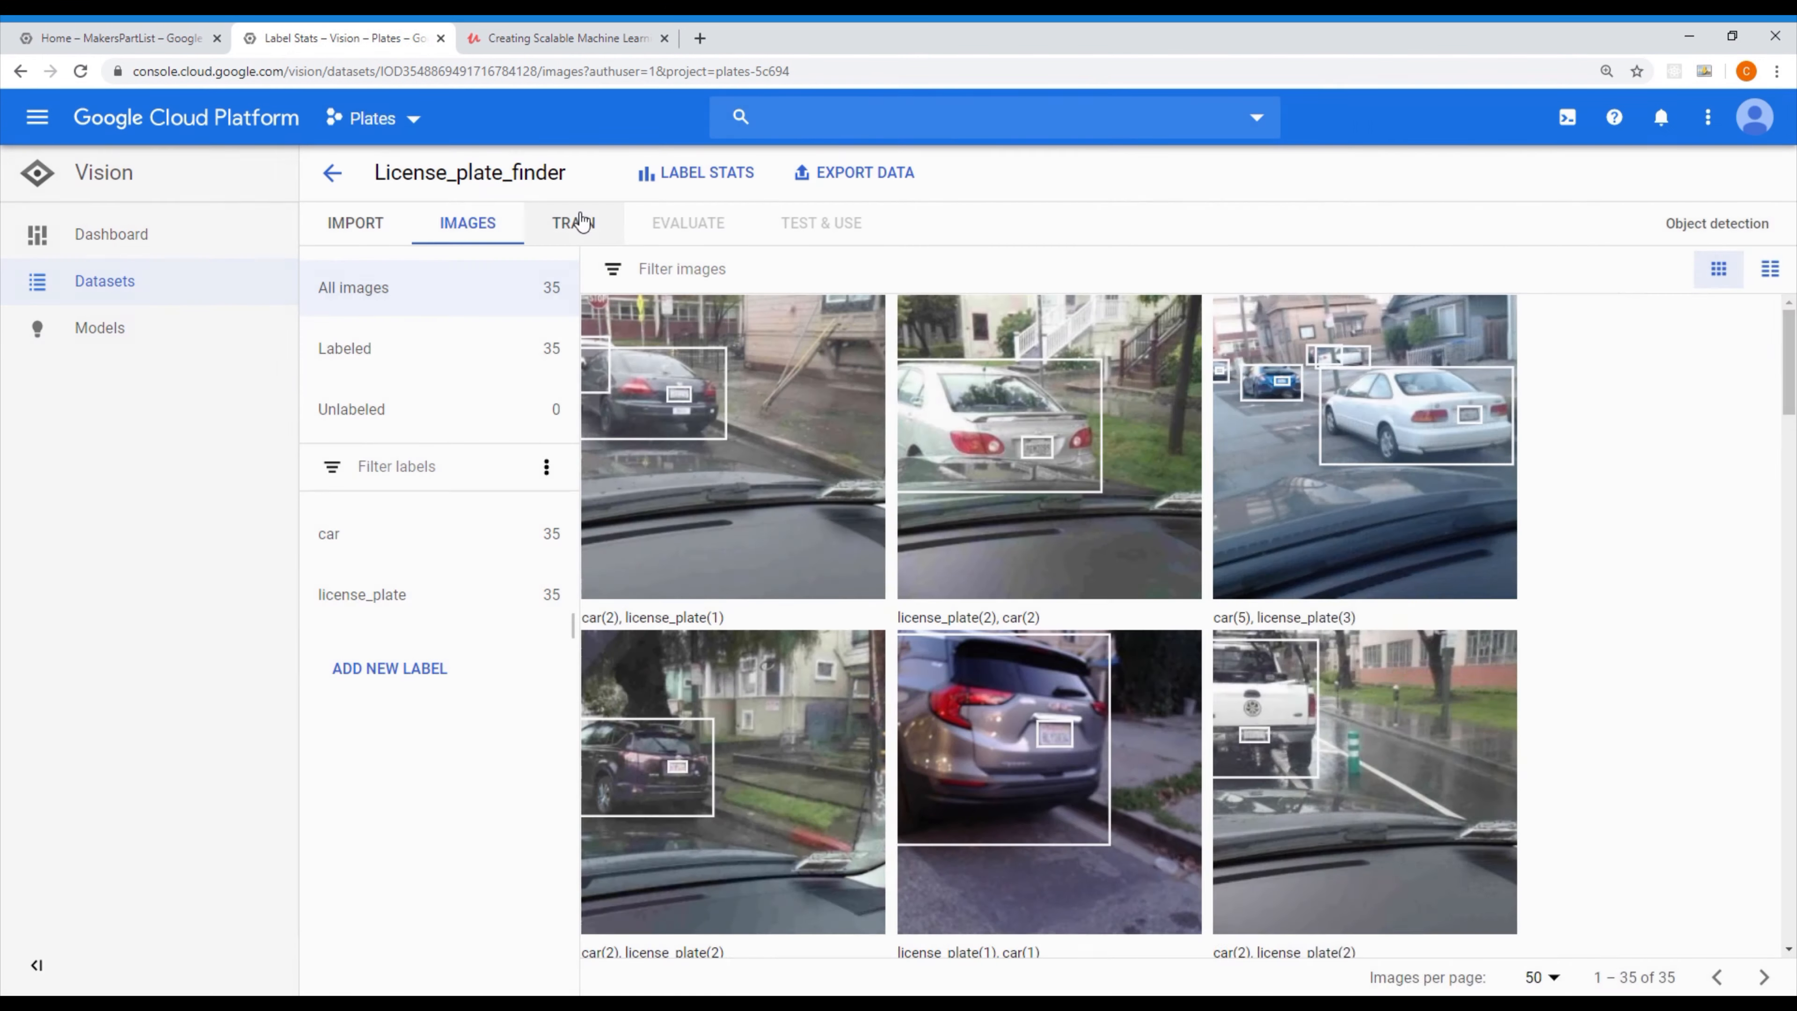
pyautogui.click(573, 222)
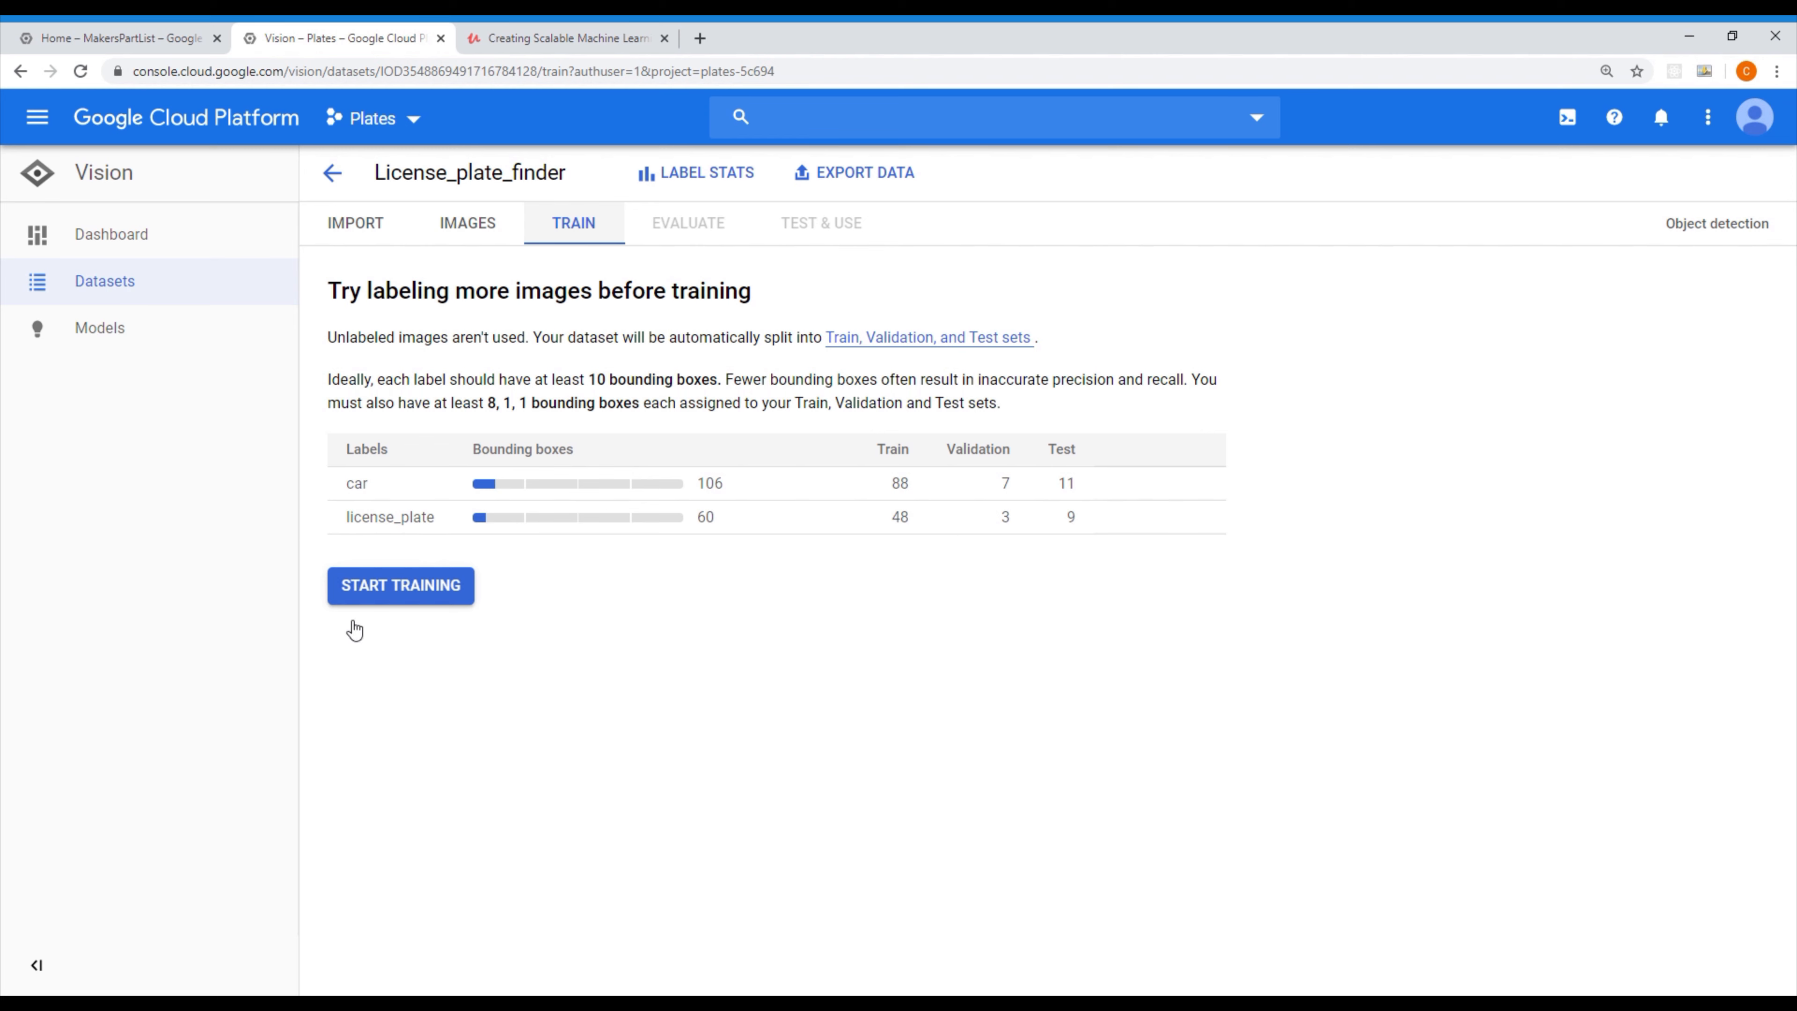
# Review the training requirements and per-label split table, and look at the data export options without exporting
pyautogui.moveTo(310, 320); pyautogui.dragTo(1289, 582)
pyautogui.click(1228, 609)
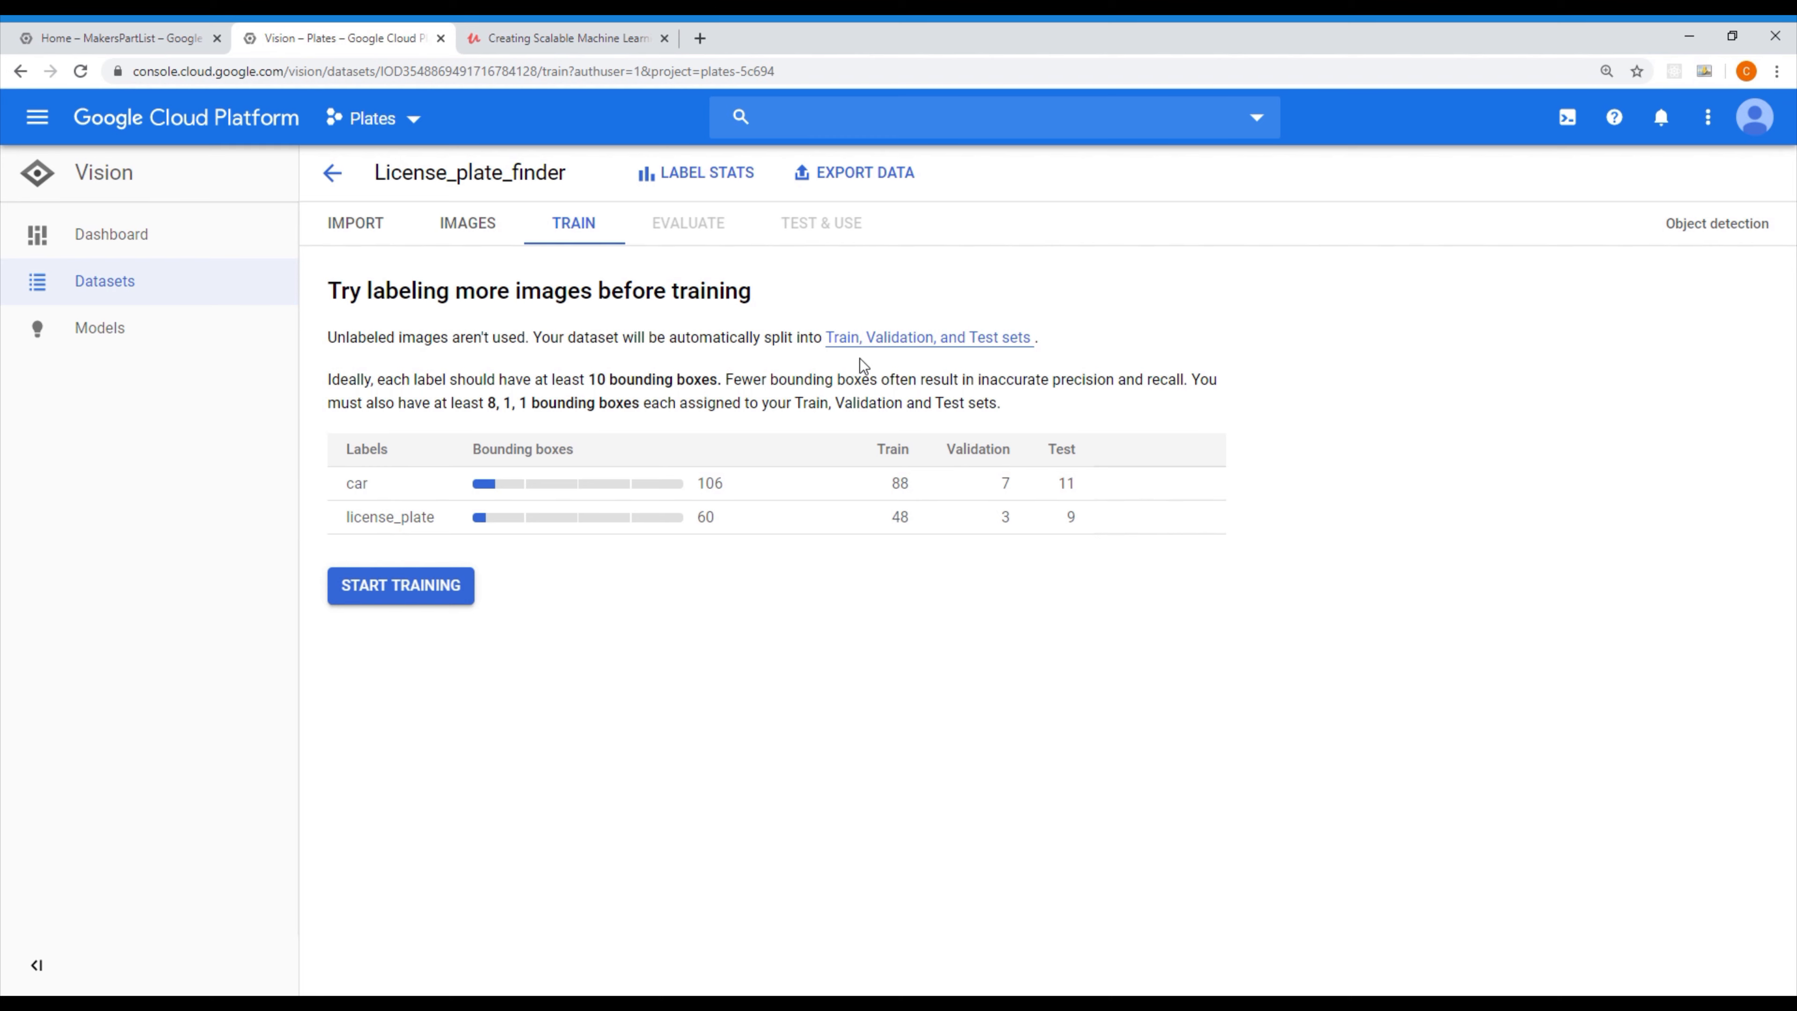
pyautogui.click(869, 181)
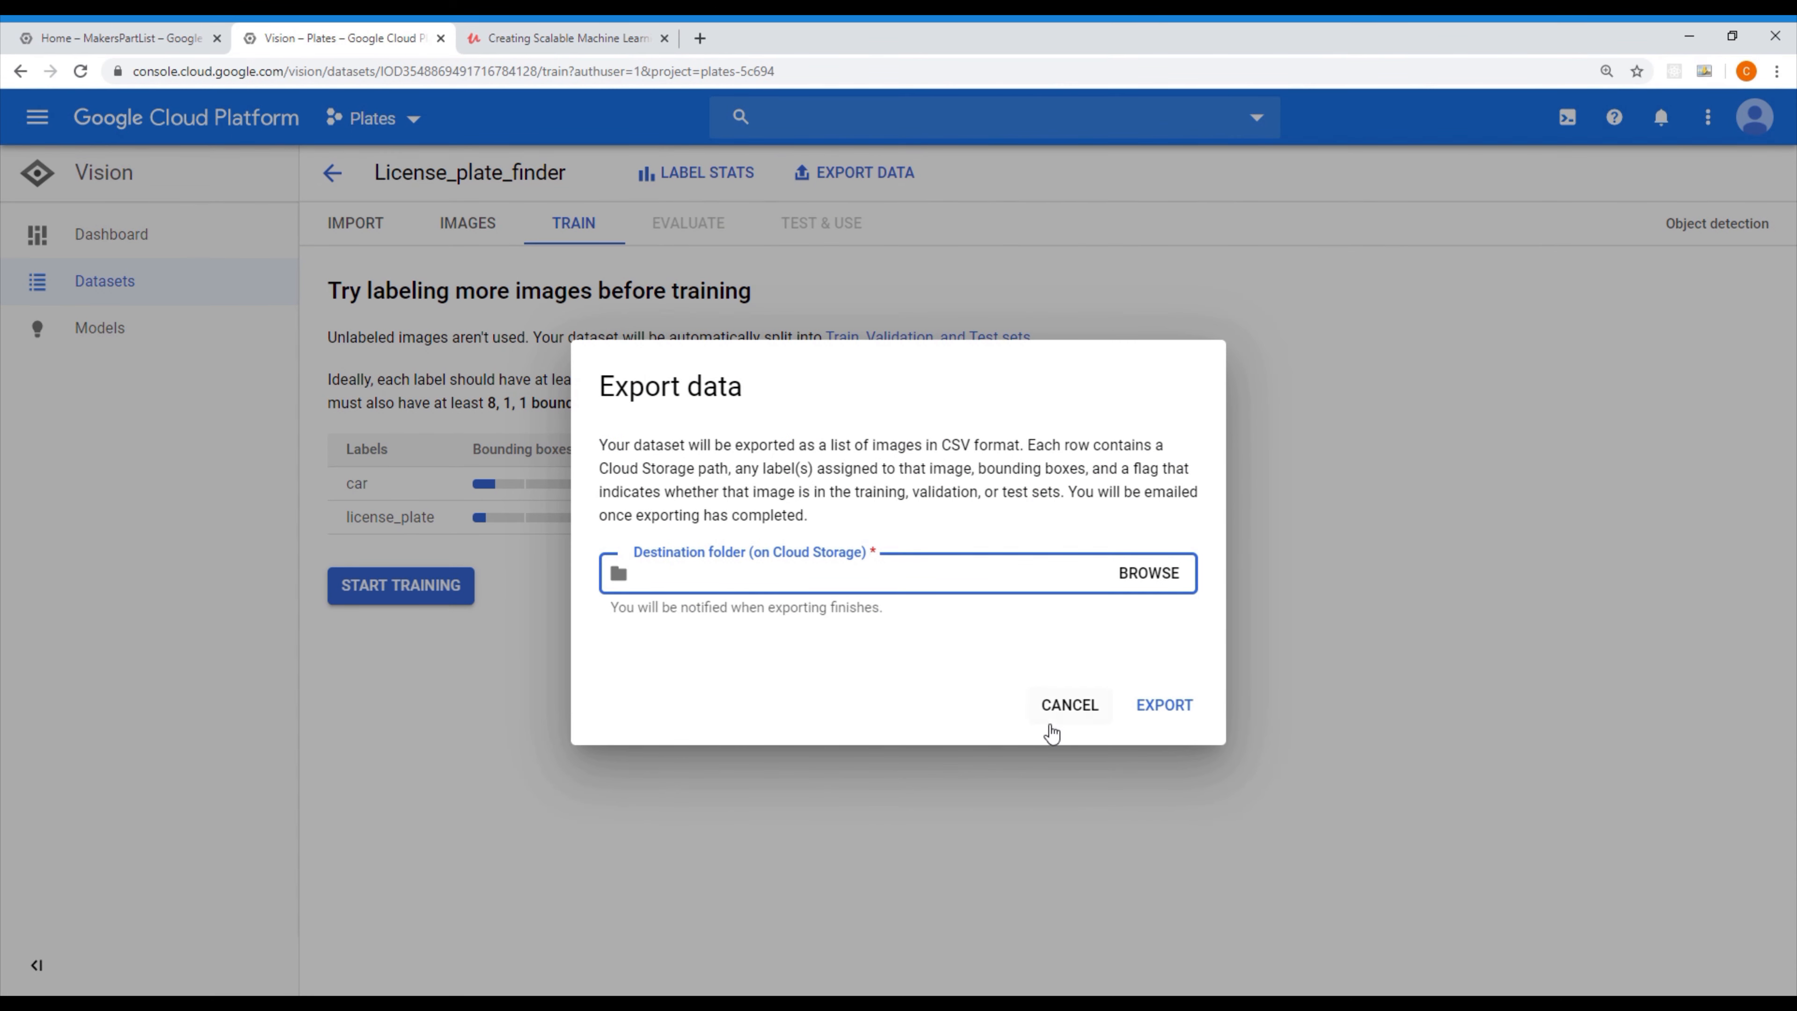
pyautogui.click(1064, 706)
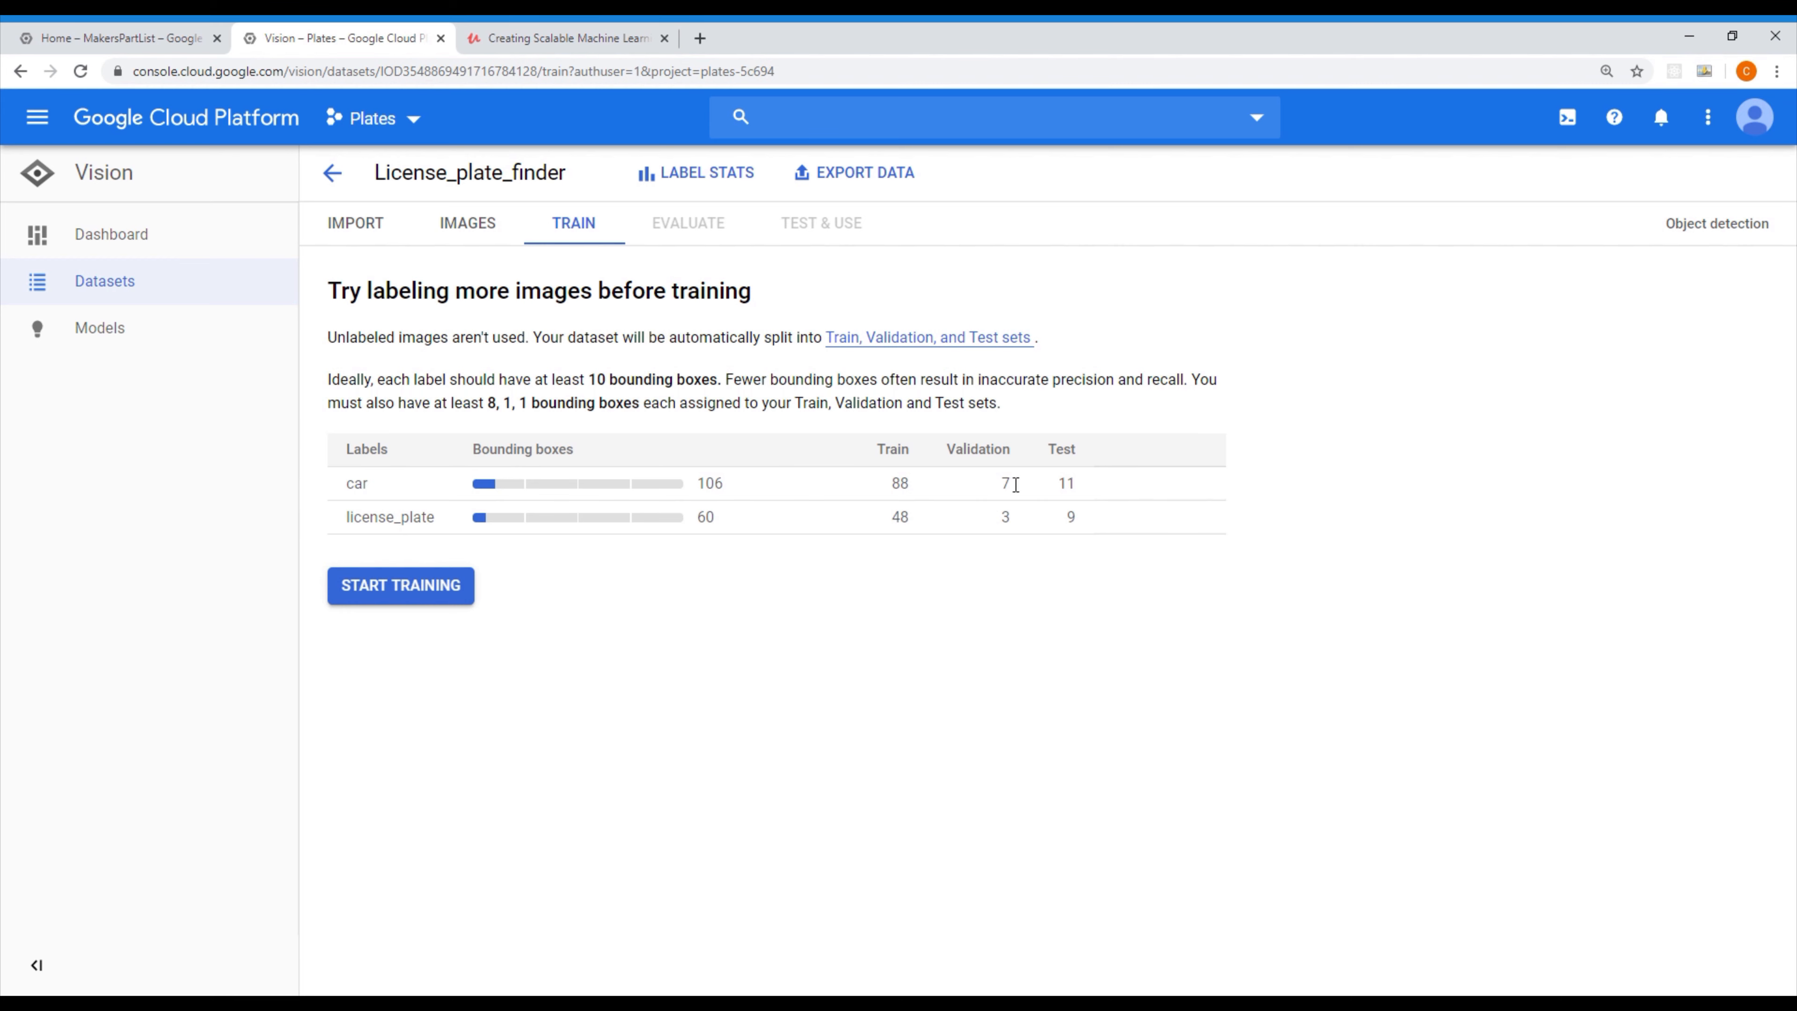
# Begin setting up a new model training and shorten the model name to License_plate_
pyautogui.click(408, 587)
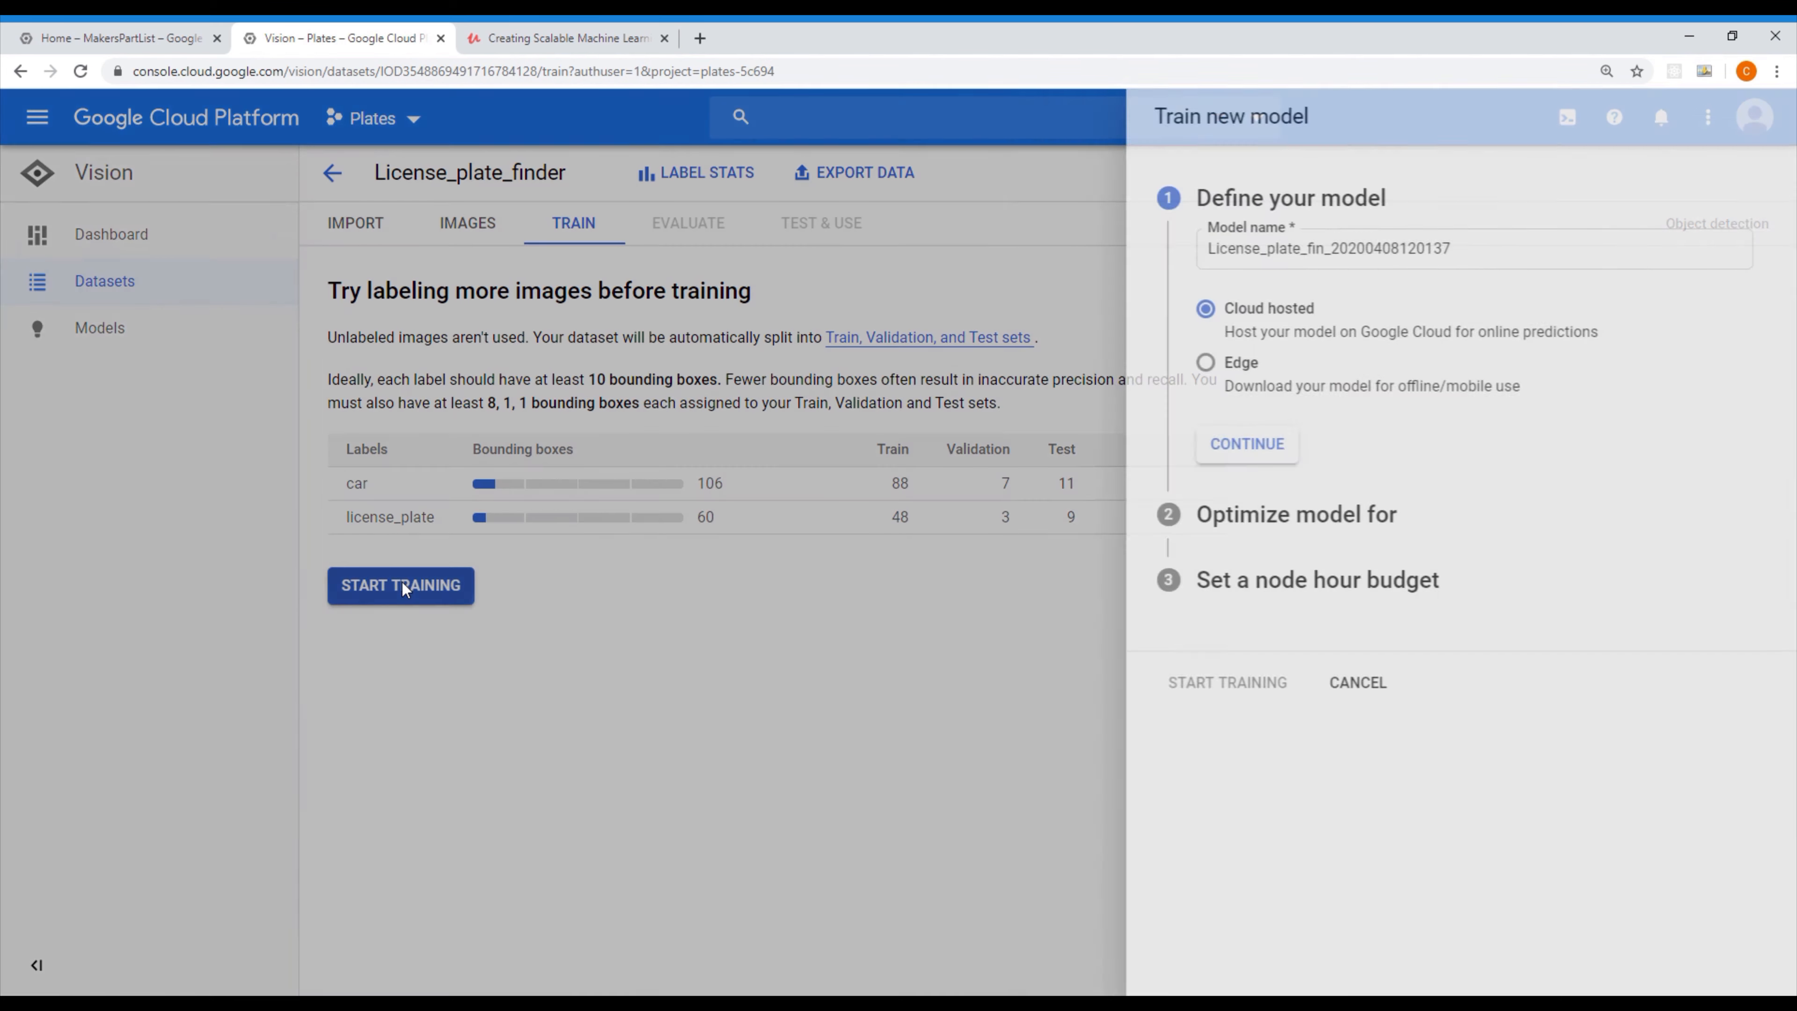
pyautogui.click(1542, 250)
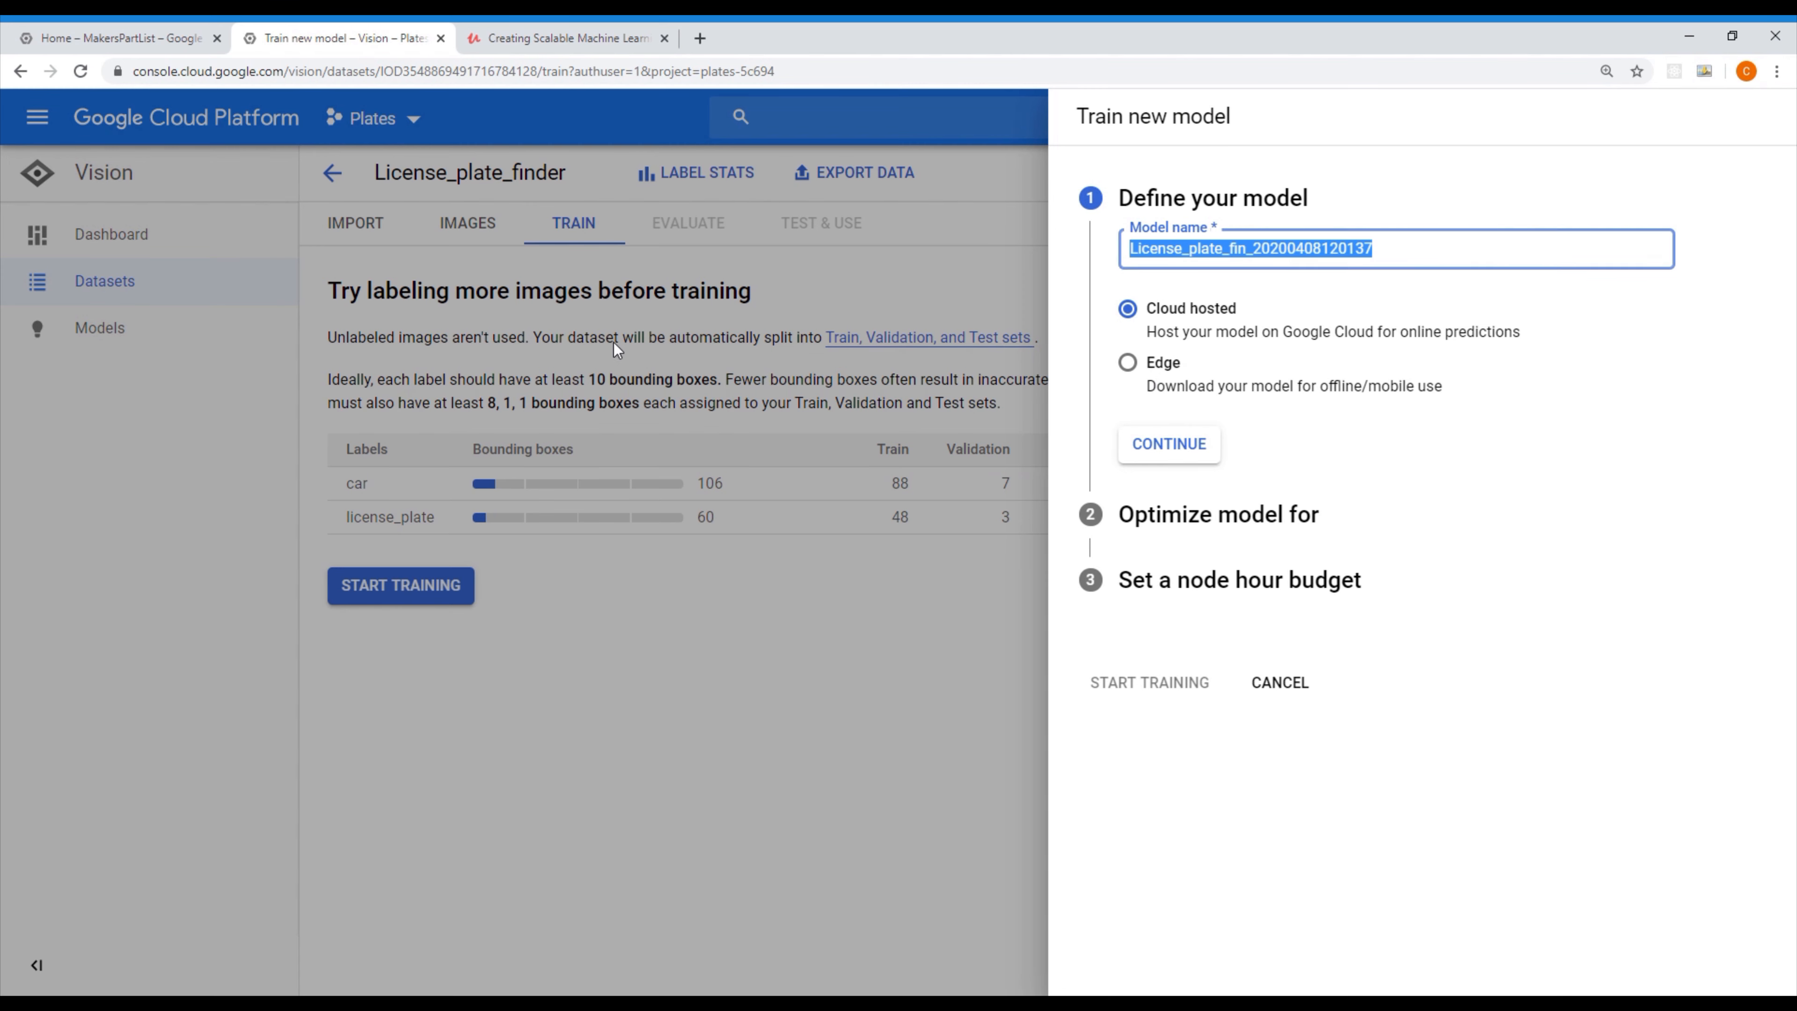
pyautogui.moveTo(1416, 268); pyautogui.dragTo(1239, 256)
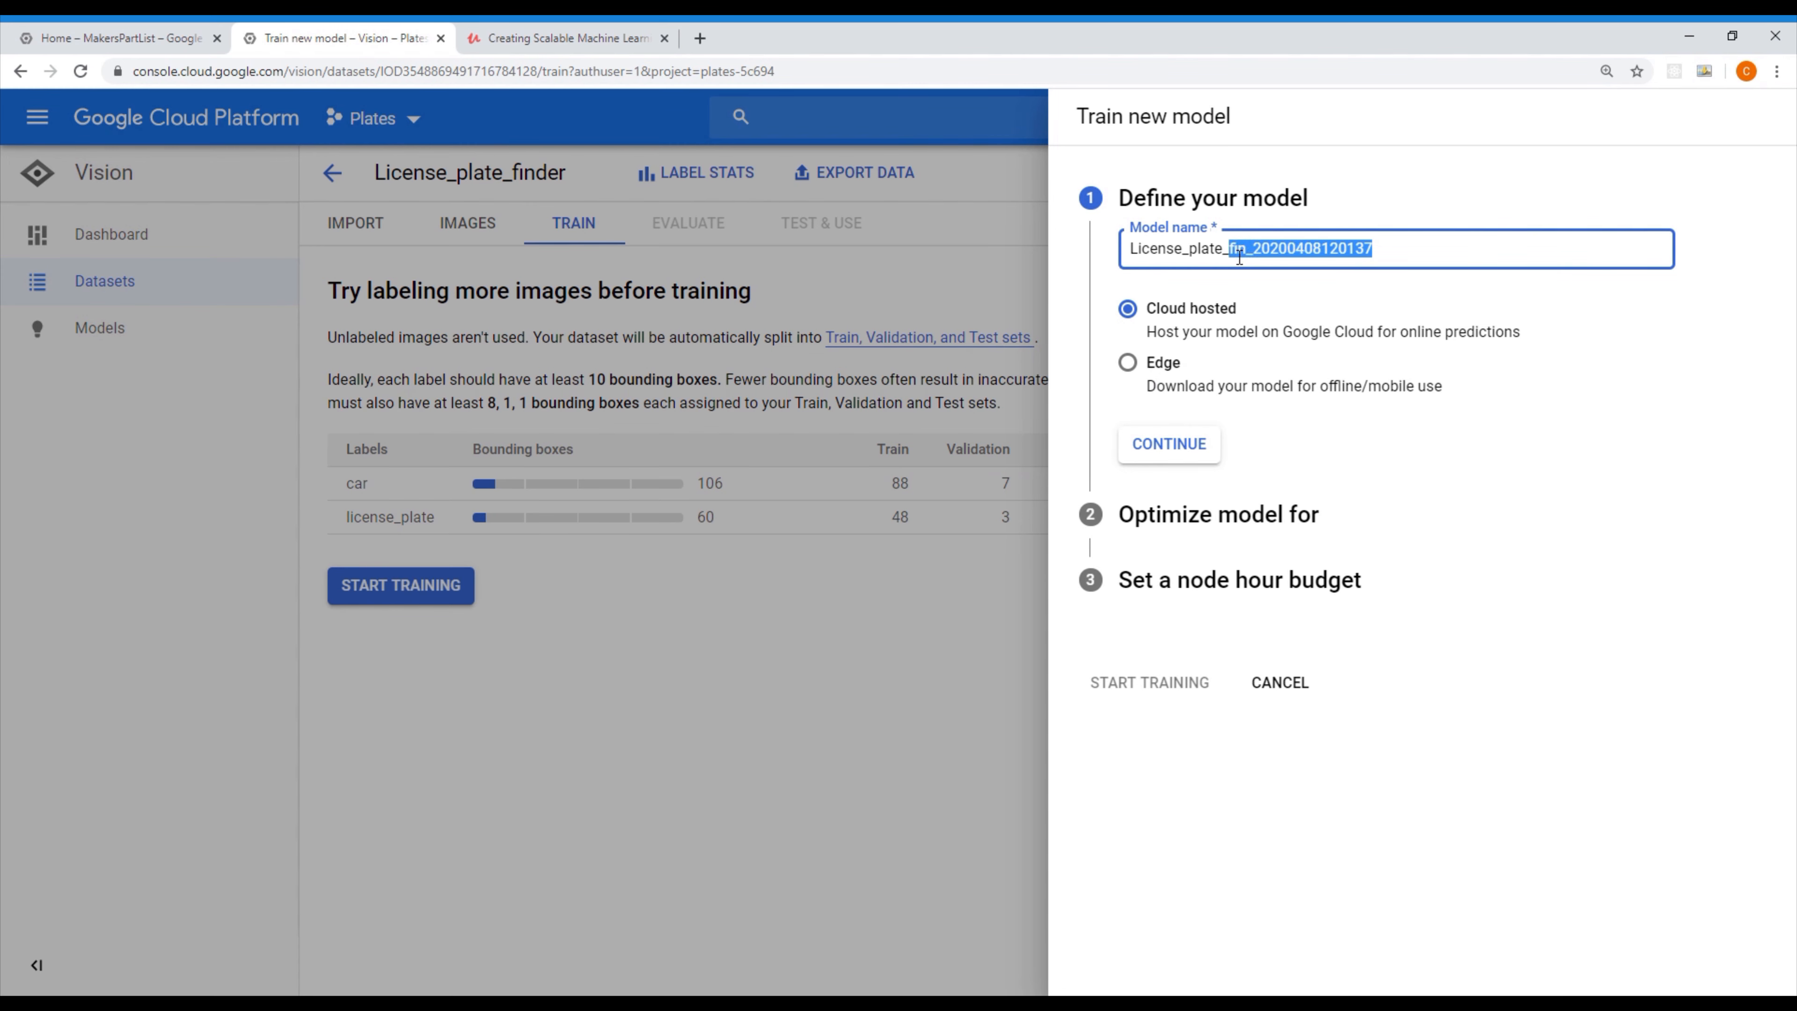
pyautogui.press('BackSpace')
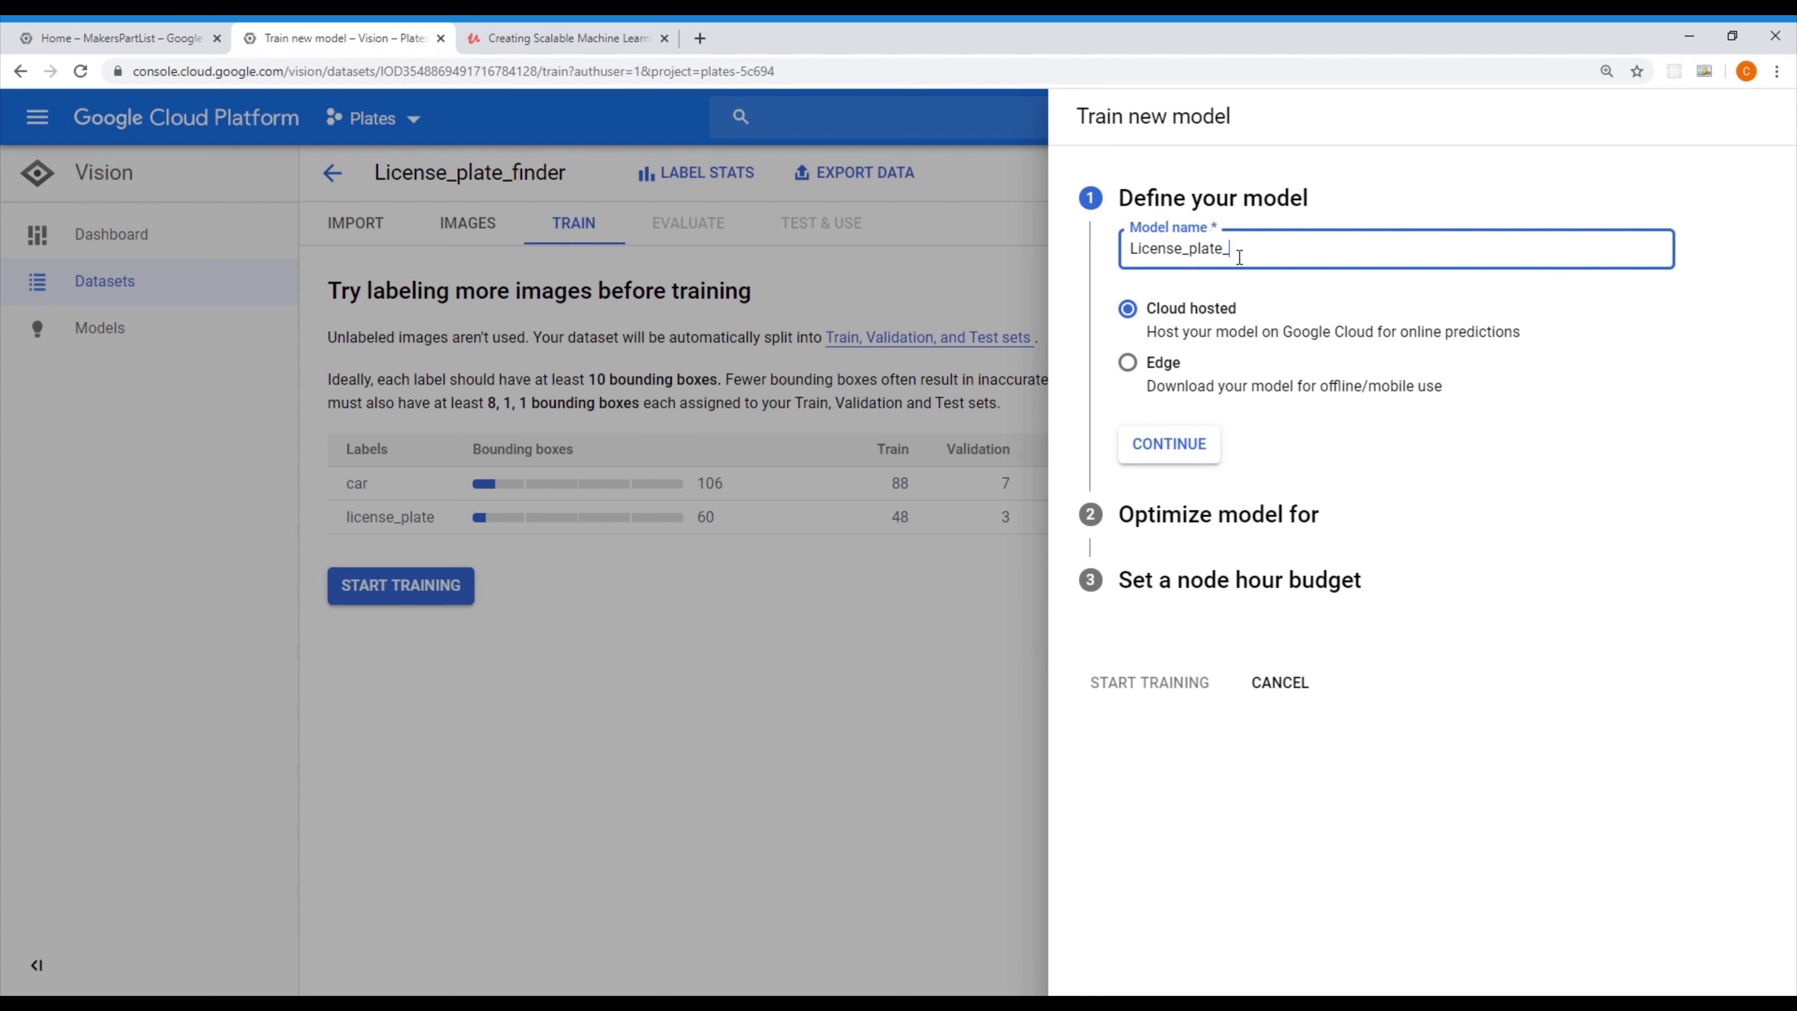
# Compare the optimization options offered for Edge and Cloud hosted models, returning to the model definition
pyautogui.click(1167, 364)
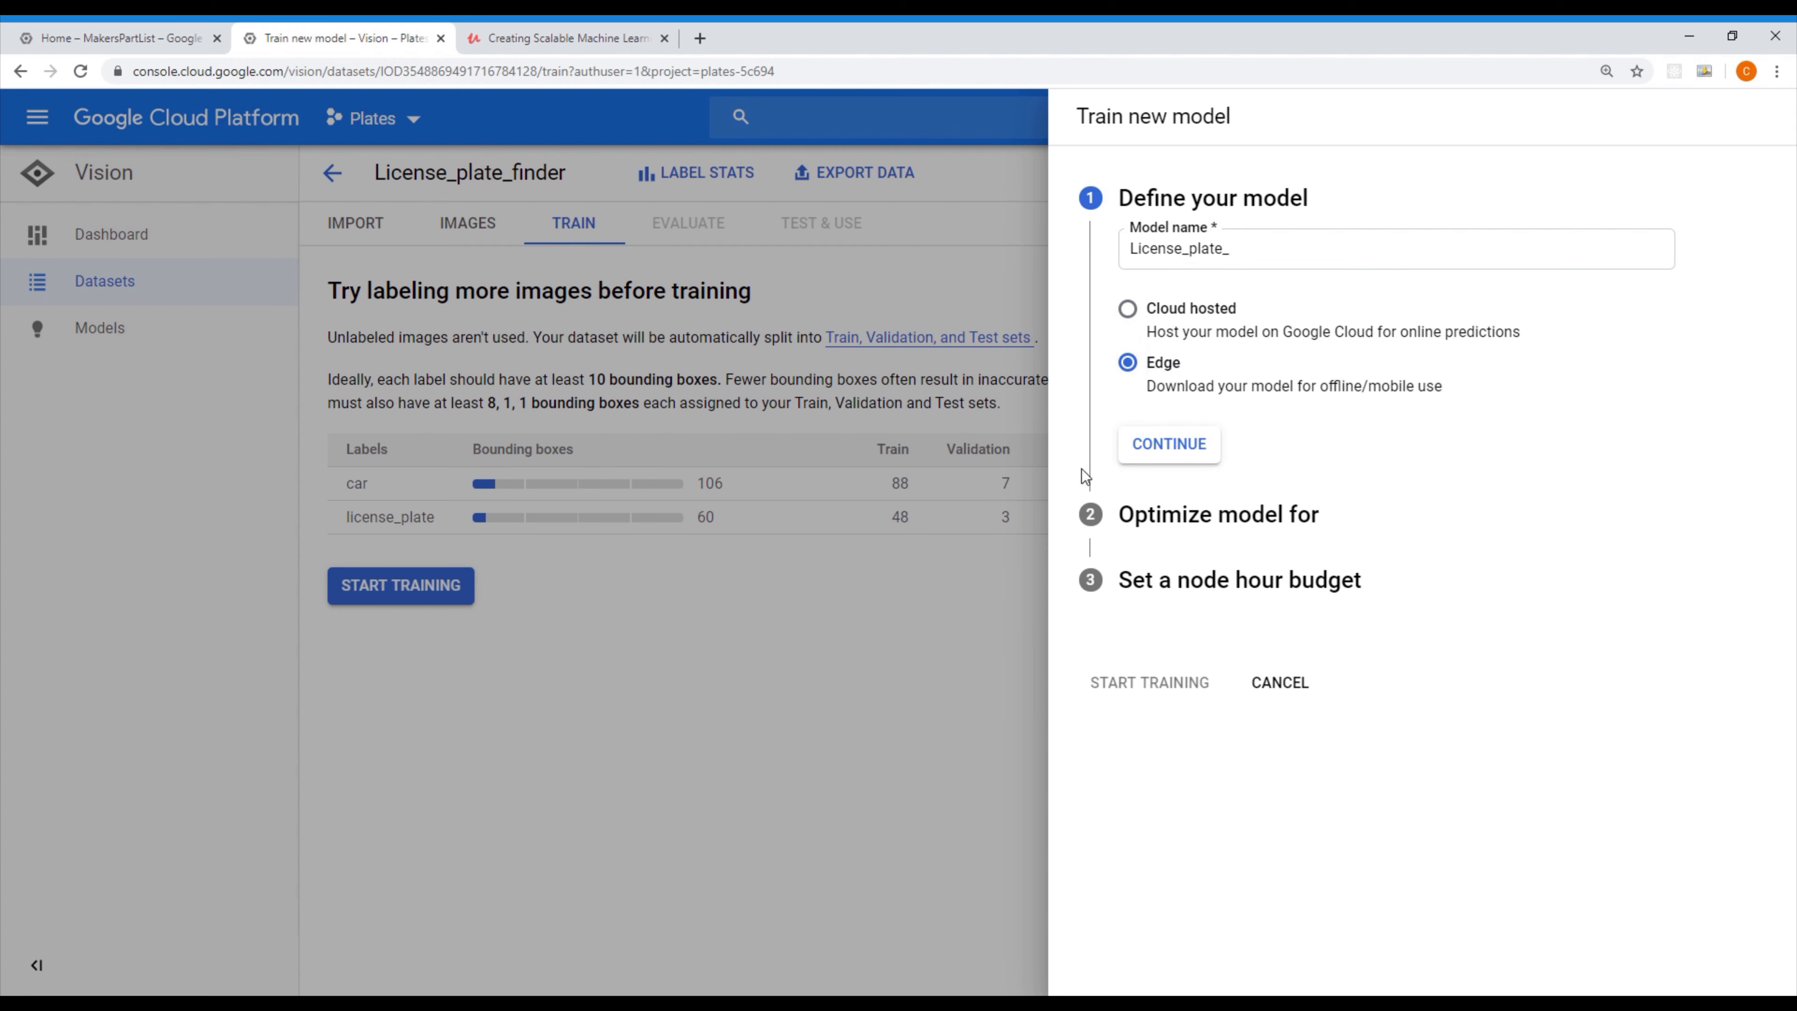
pyautogui.click(1181, 444)
pyautogui.click(1202, 200)
pyautogui.click(1222, 315)
pyautogui.click(1172, 453)
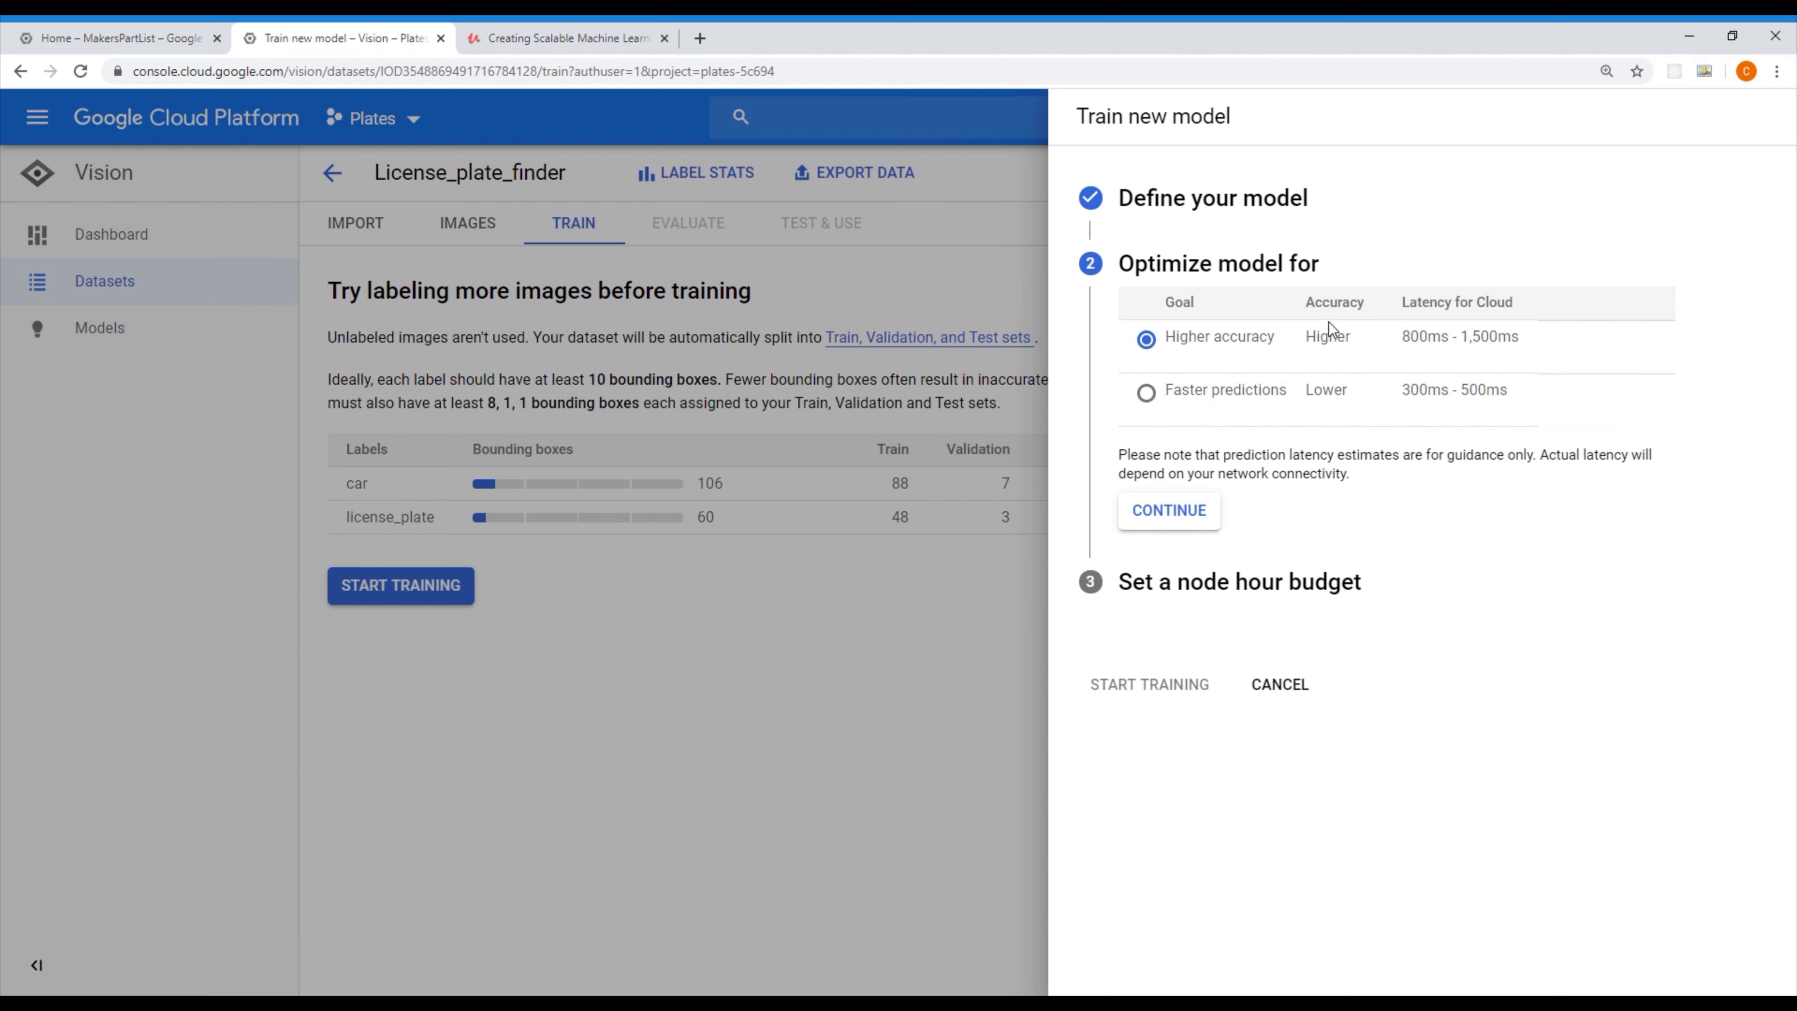
pyautogui.click(1168, 203)
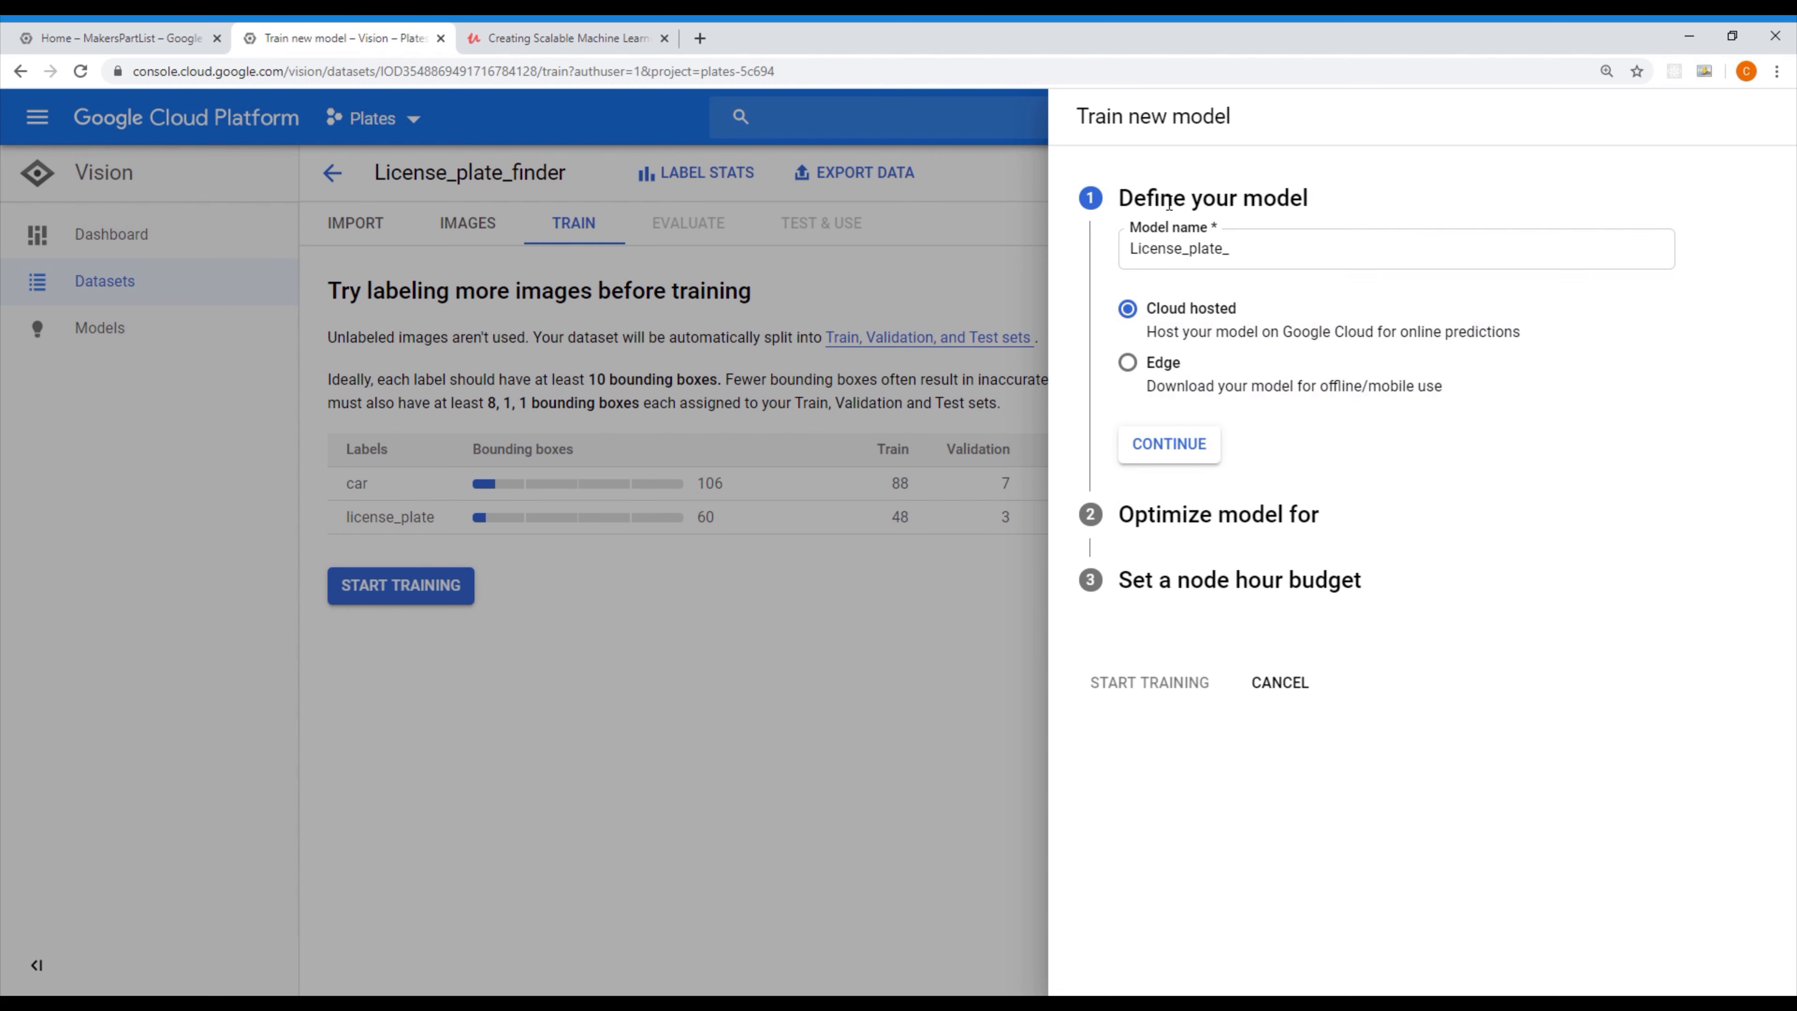
# Define the model as Edge and optimize it for the Best trade-off goal, continuing to the node hour budget
pyautogui.click(1309, 264)
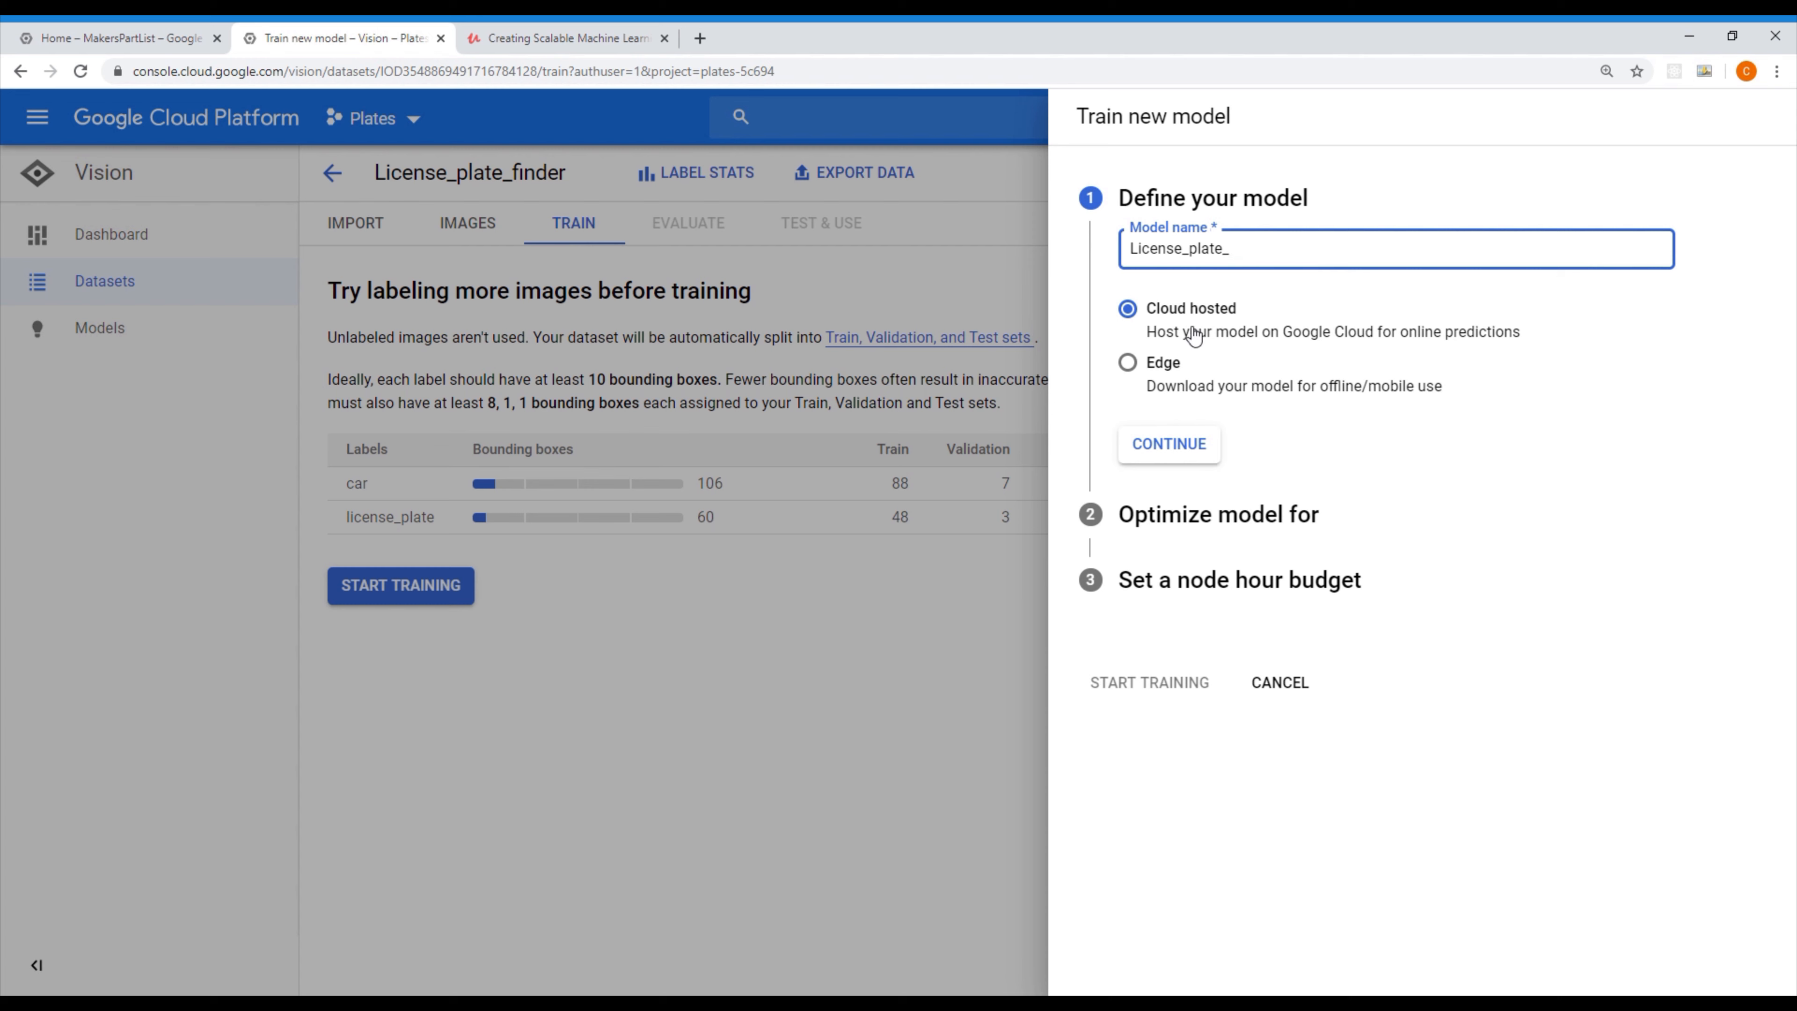
pyautogui.click(1160, 362)
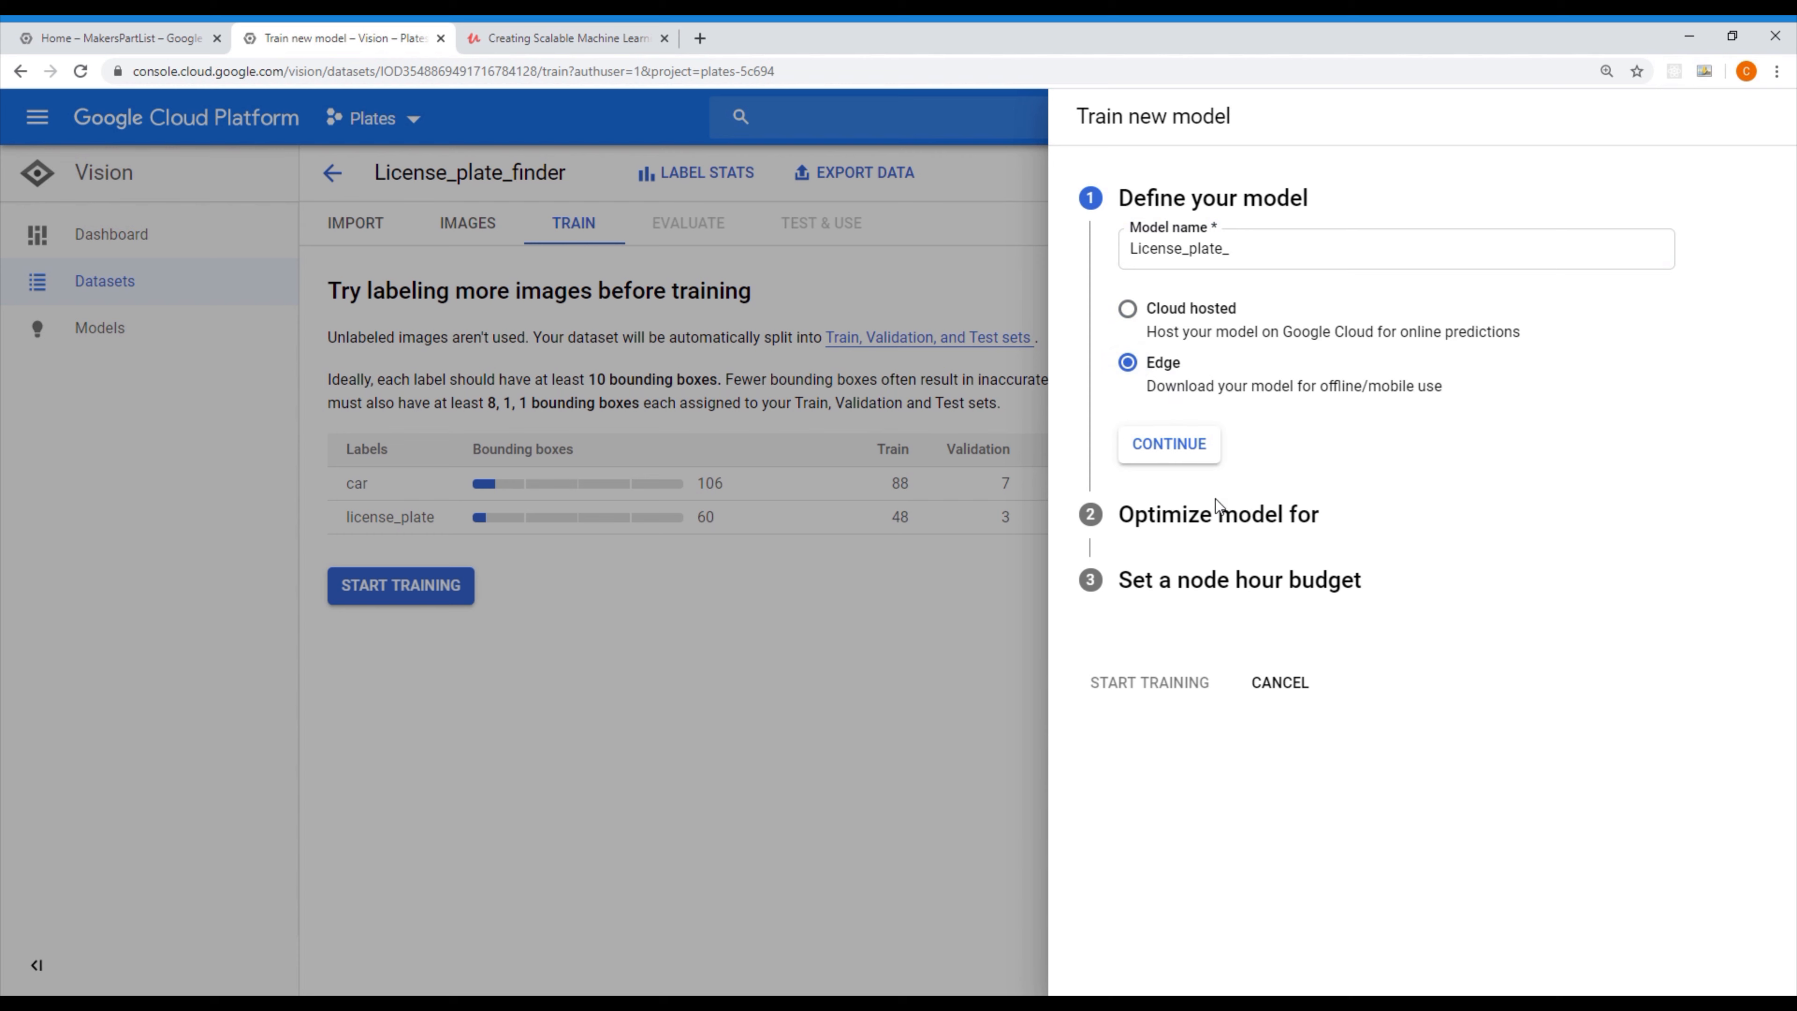
pyautogui.click(1209, 458)
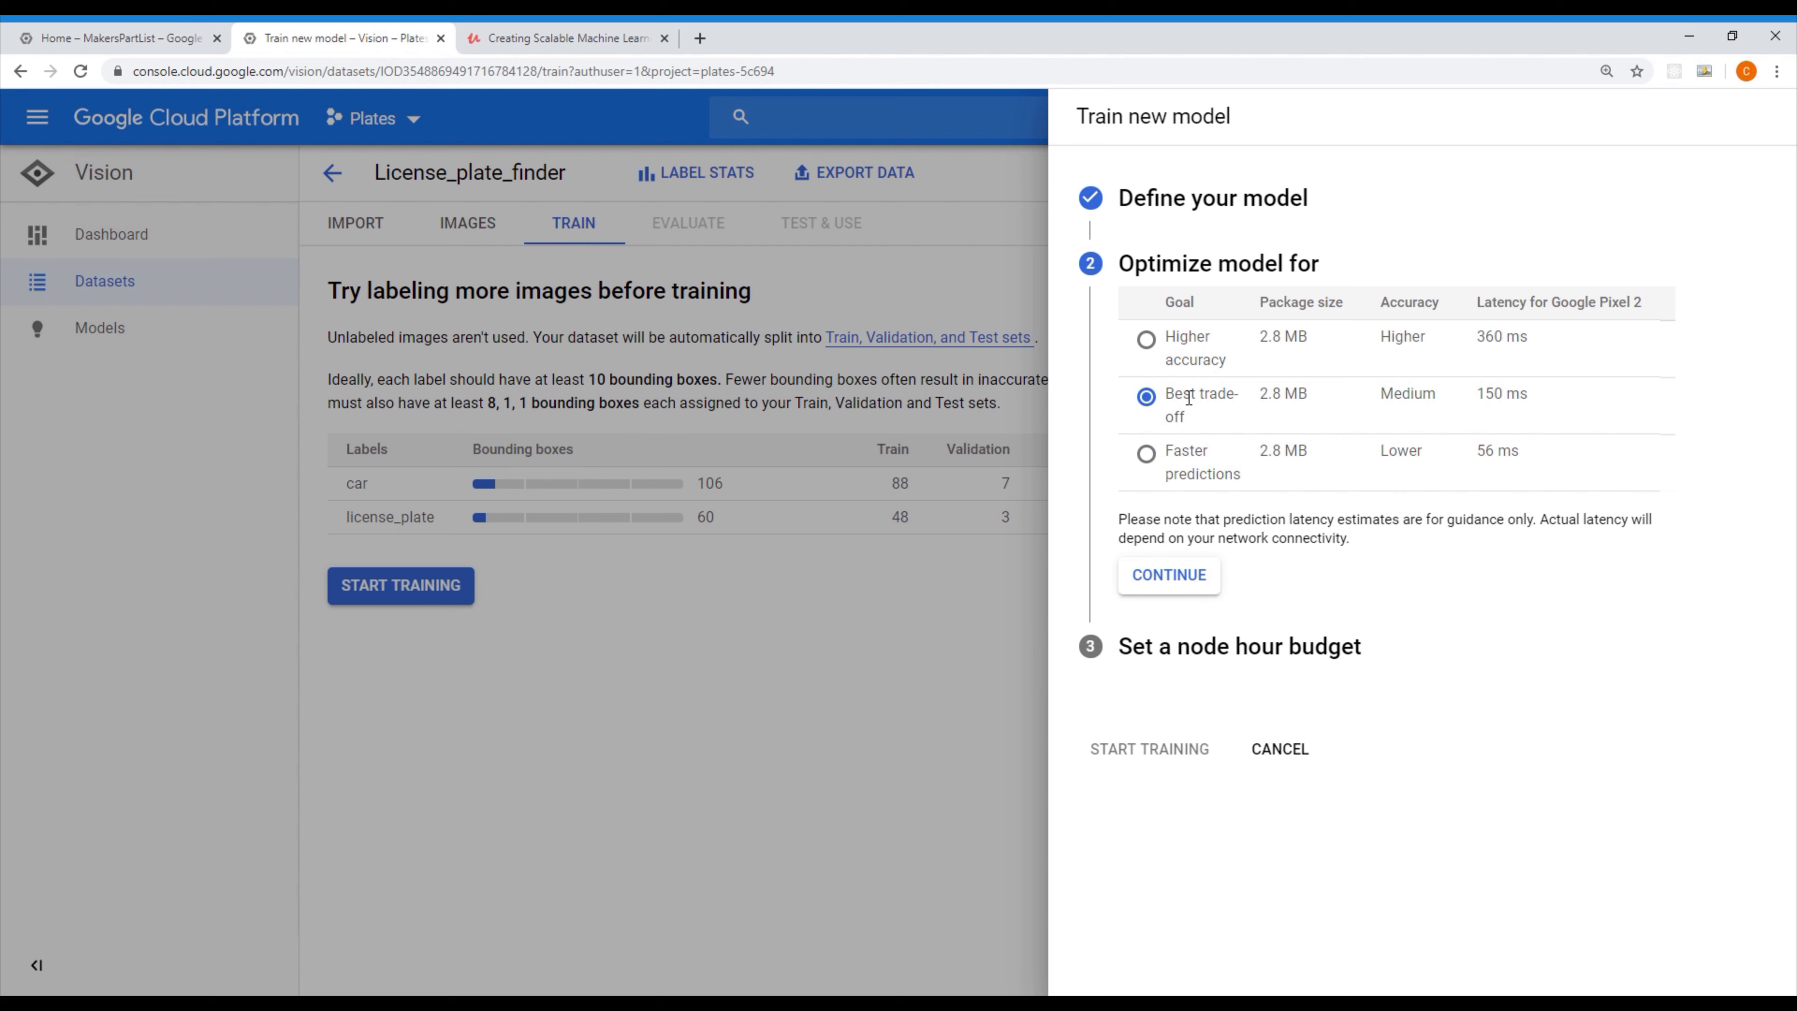
pyautogui.click(1169, 398)
pyautogui.click(1210, 579)
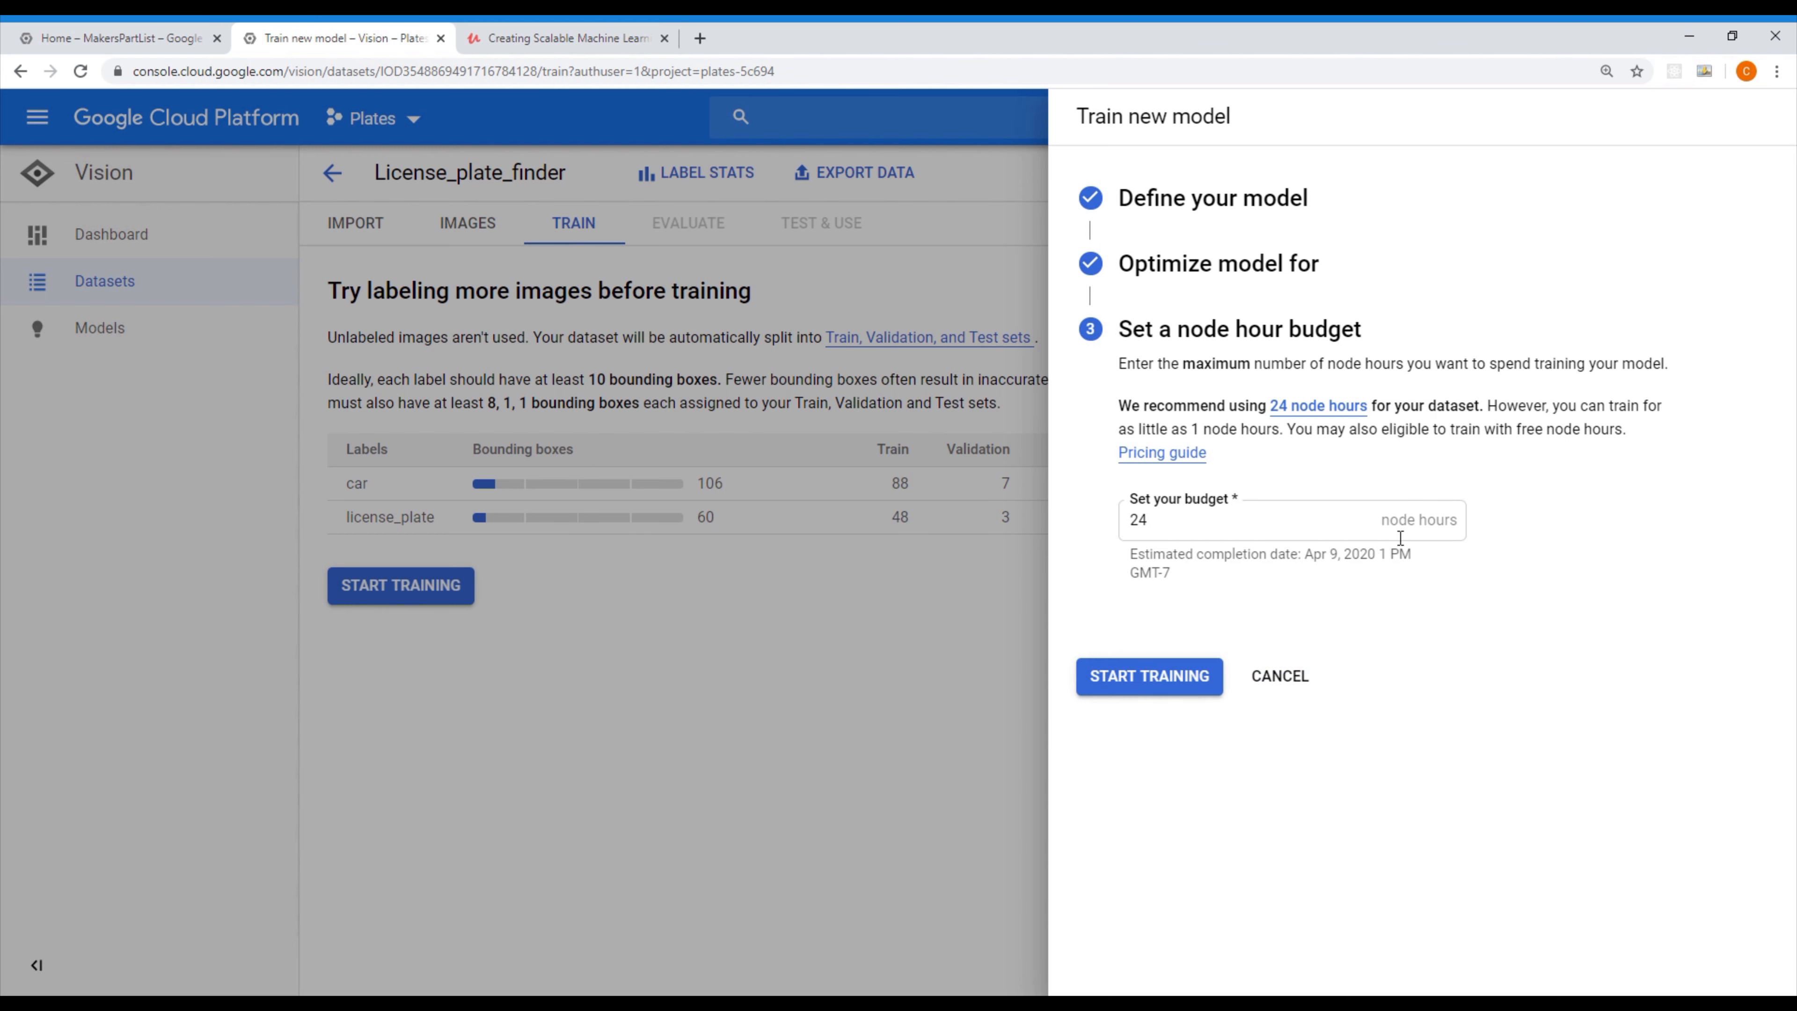
# Look up the recommended node hours by image count for the training budget
pyautogui.moveTo(1302, 413)
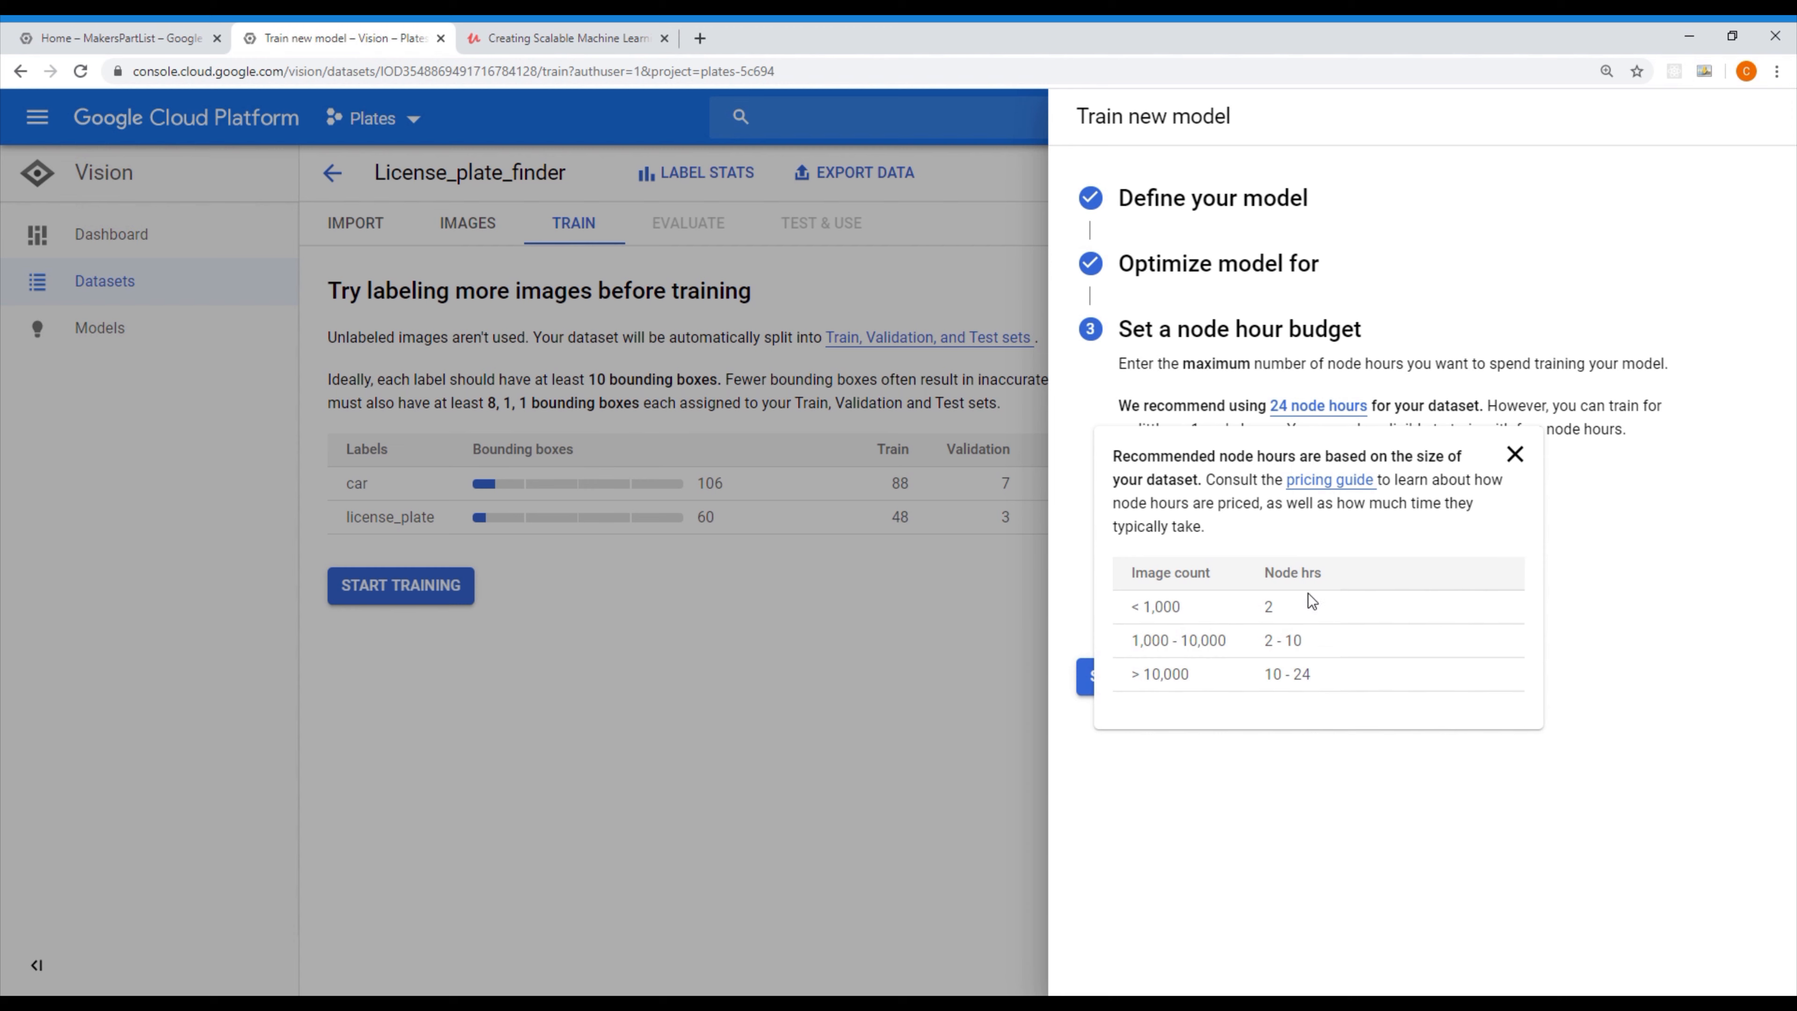
pyautogui.moveTo(1302, 602); pyautogui.dragTo(1121, 582)
pyautogui.click(1274, 594)
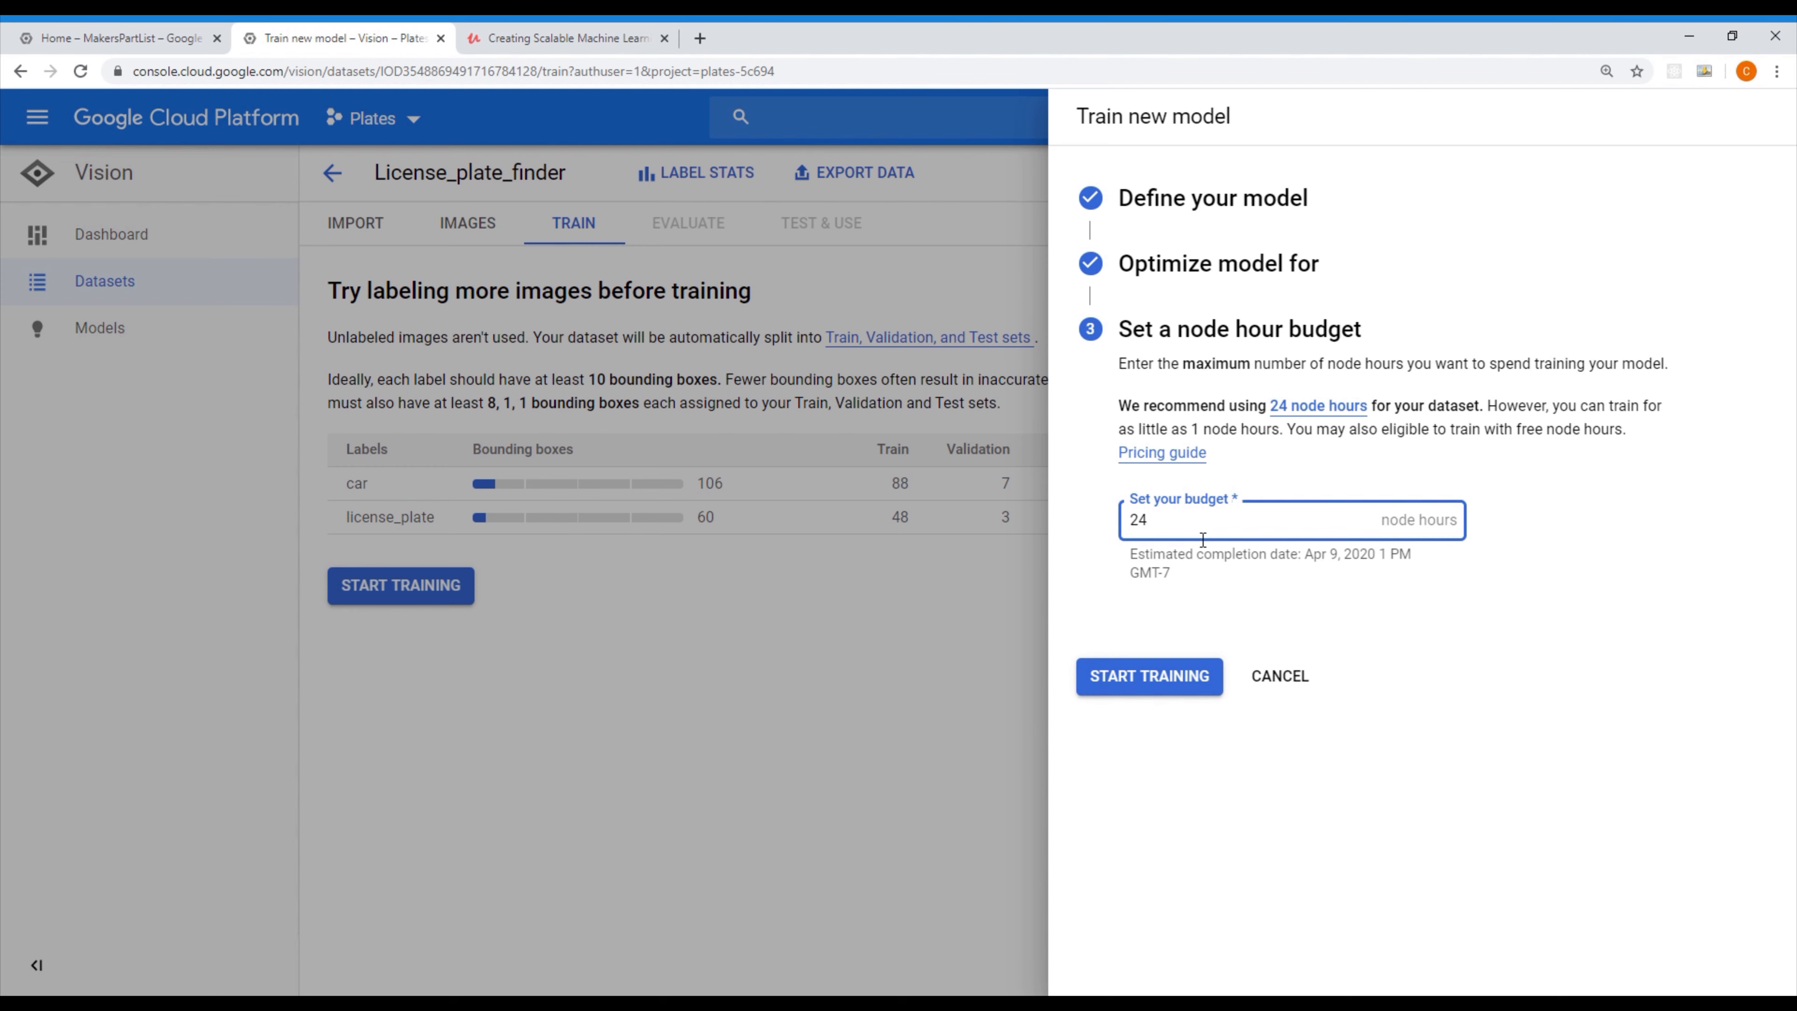
# Set the training budget to 4 node hours and start training the model
pyautogui.press('BackSpace')
pyautogui.press('BackSpace')
pyautogui.hotkey('ctrl', 'shift', 'j')
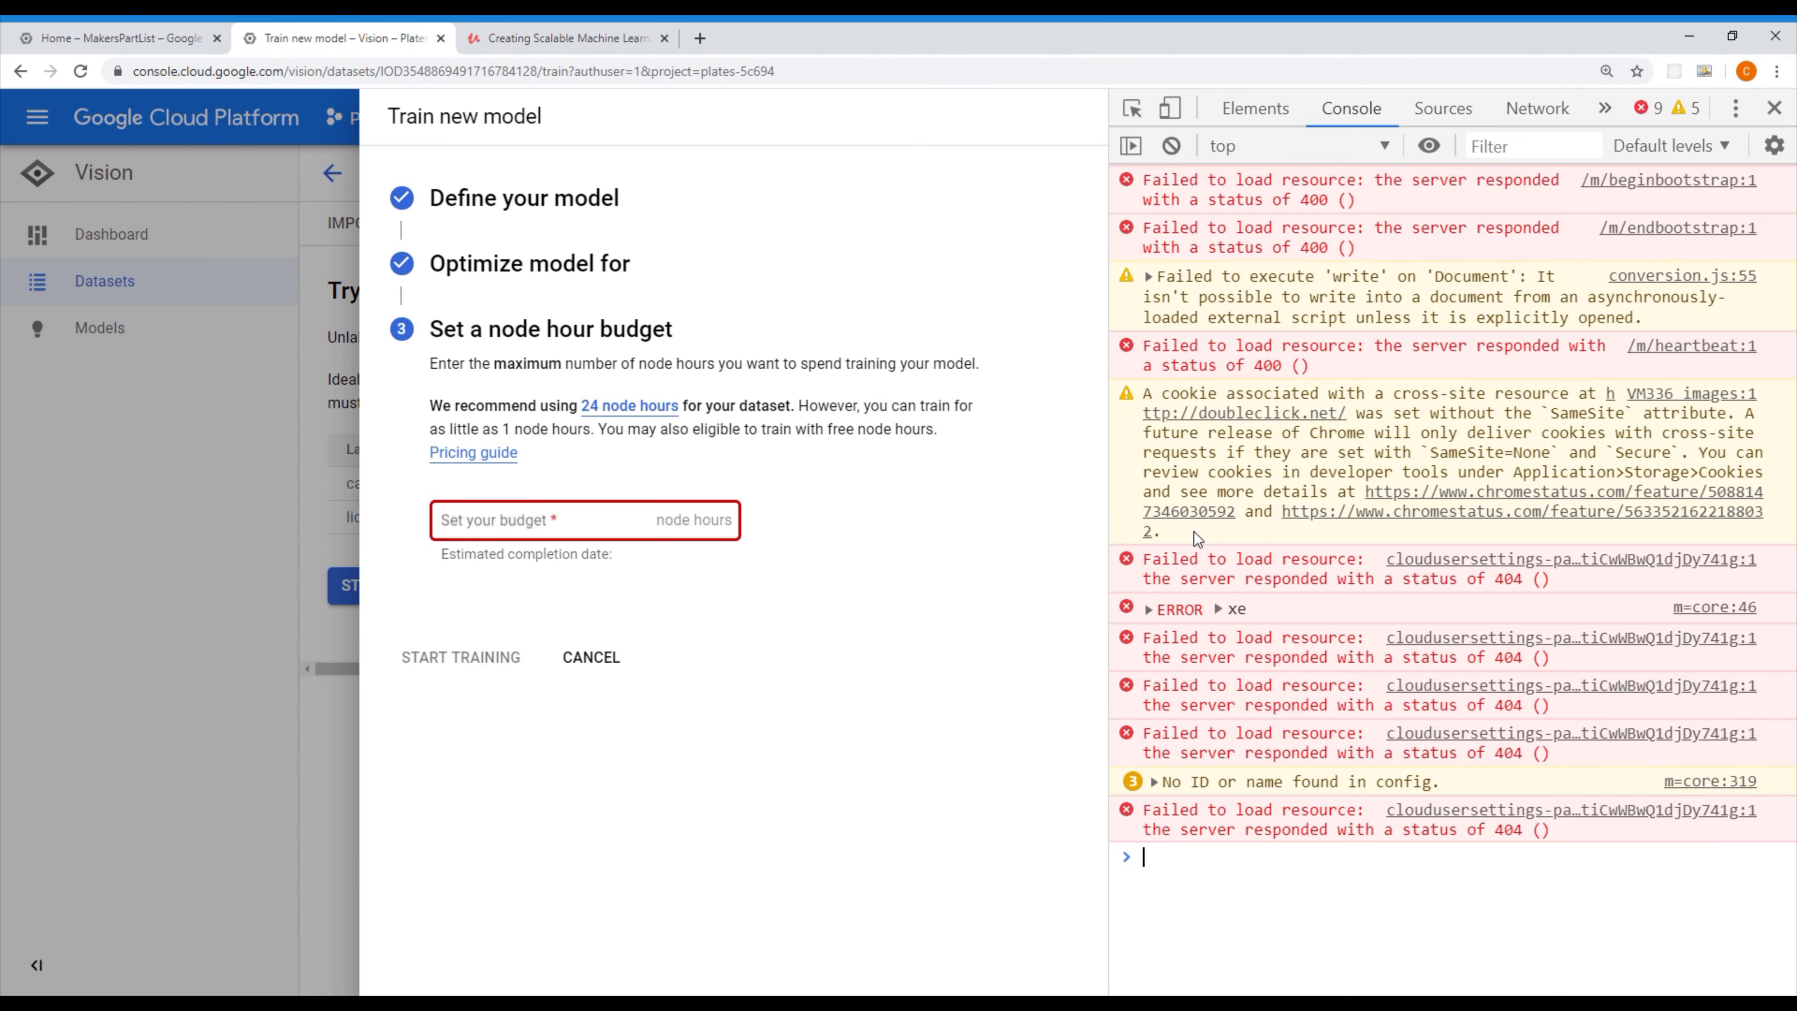
pyautogui.click(1773, 108)
pyautogui.click(1318, 406)
pyautogui.click(1671, 538)
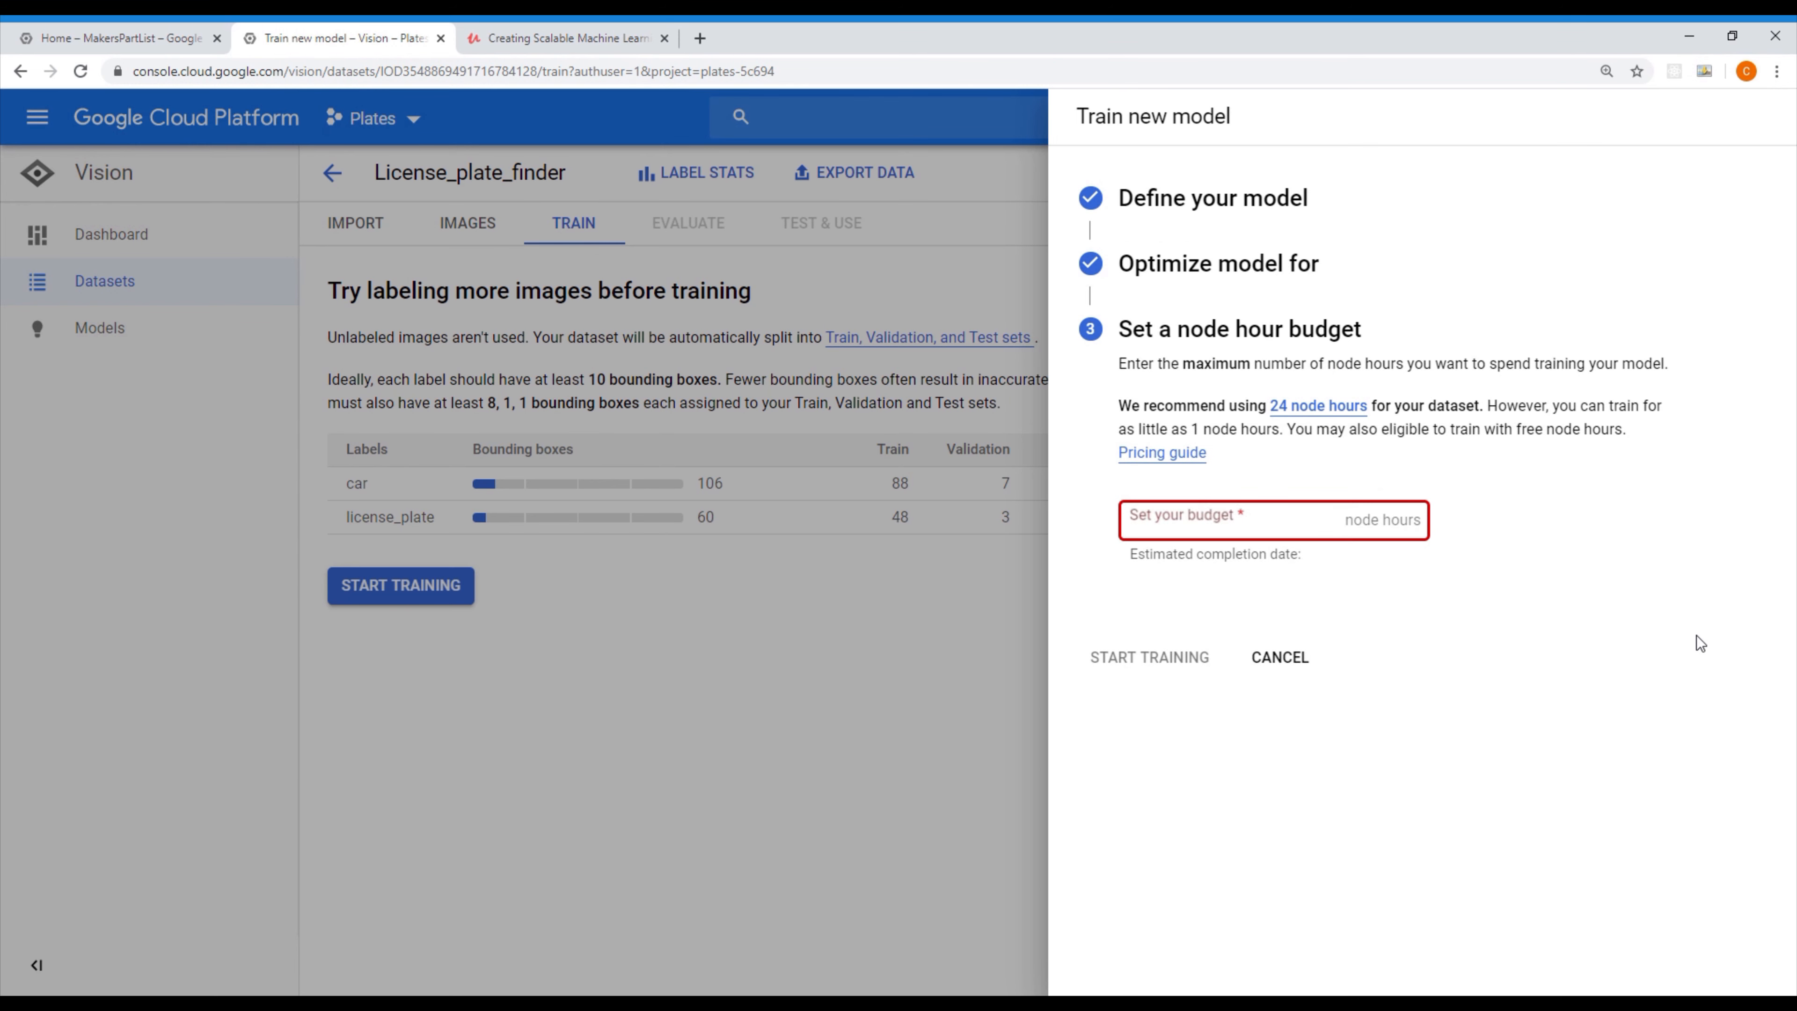
pyautogui.click(1301, 529)
pyautogui.write('4')
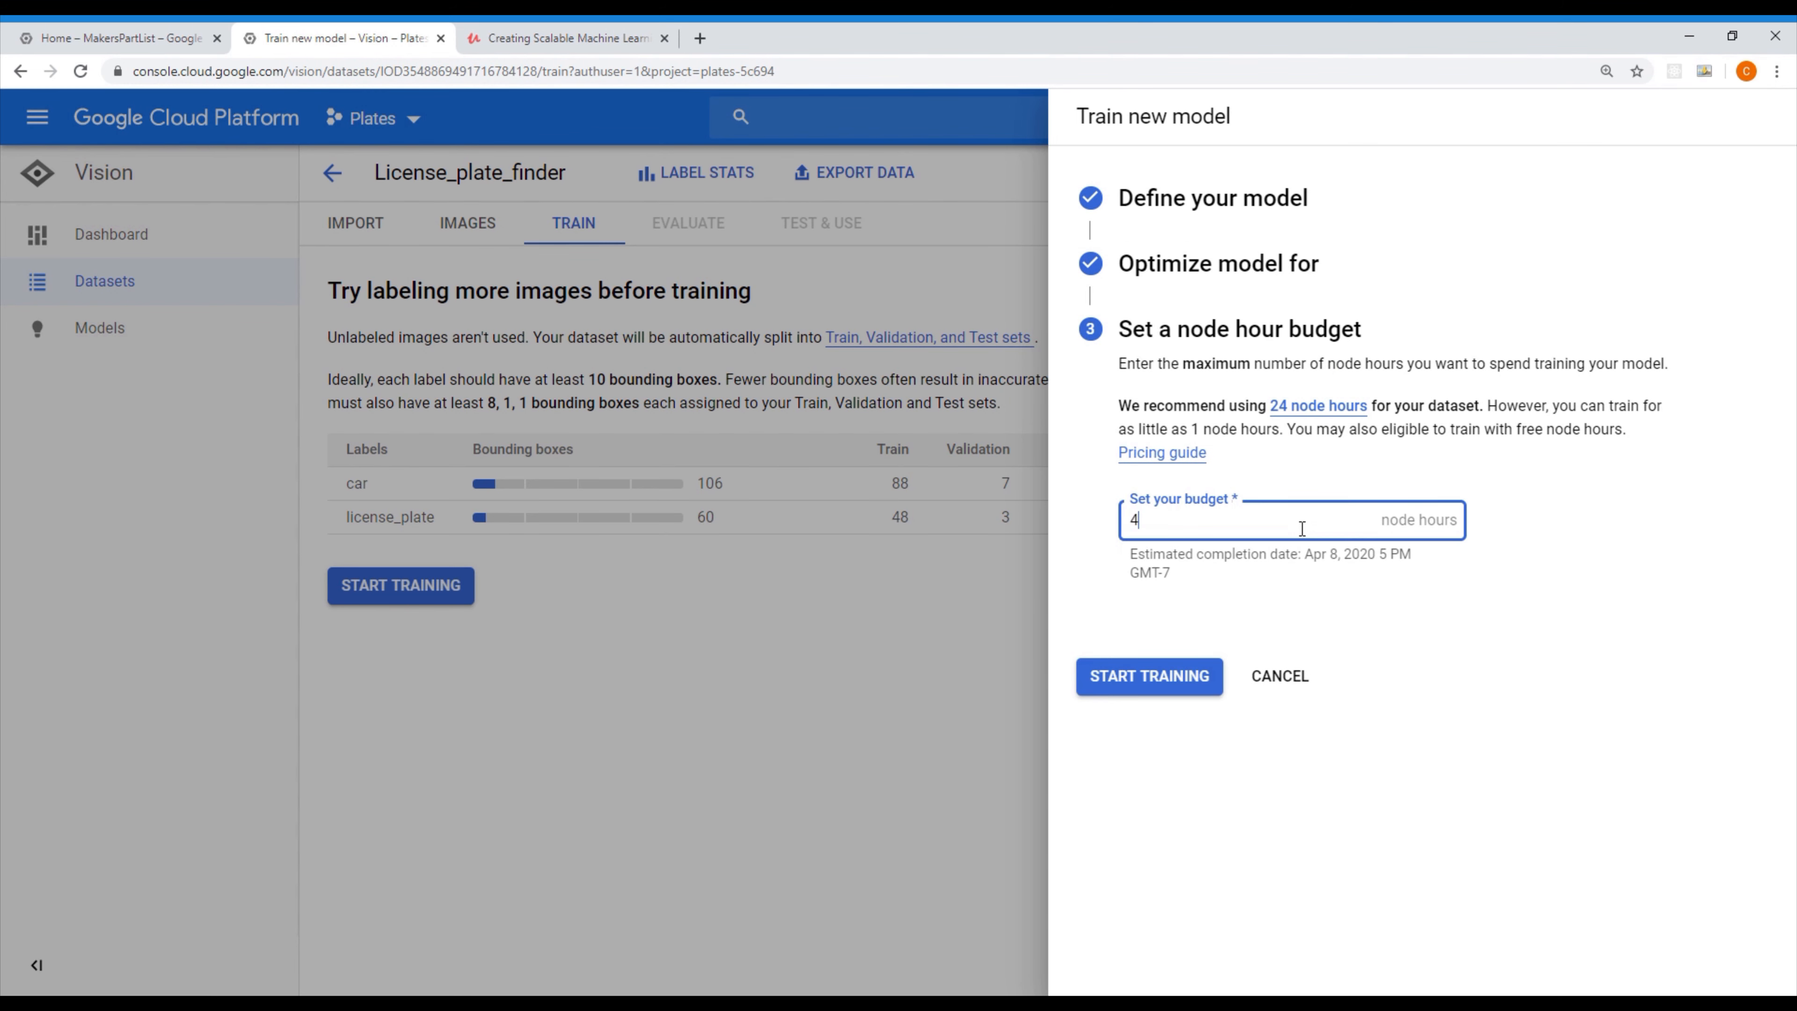
pyautogui.click(1161, 677)
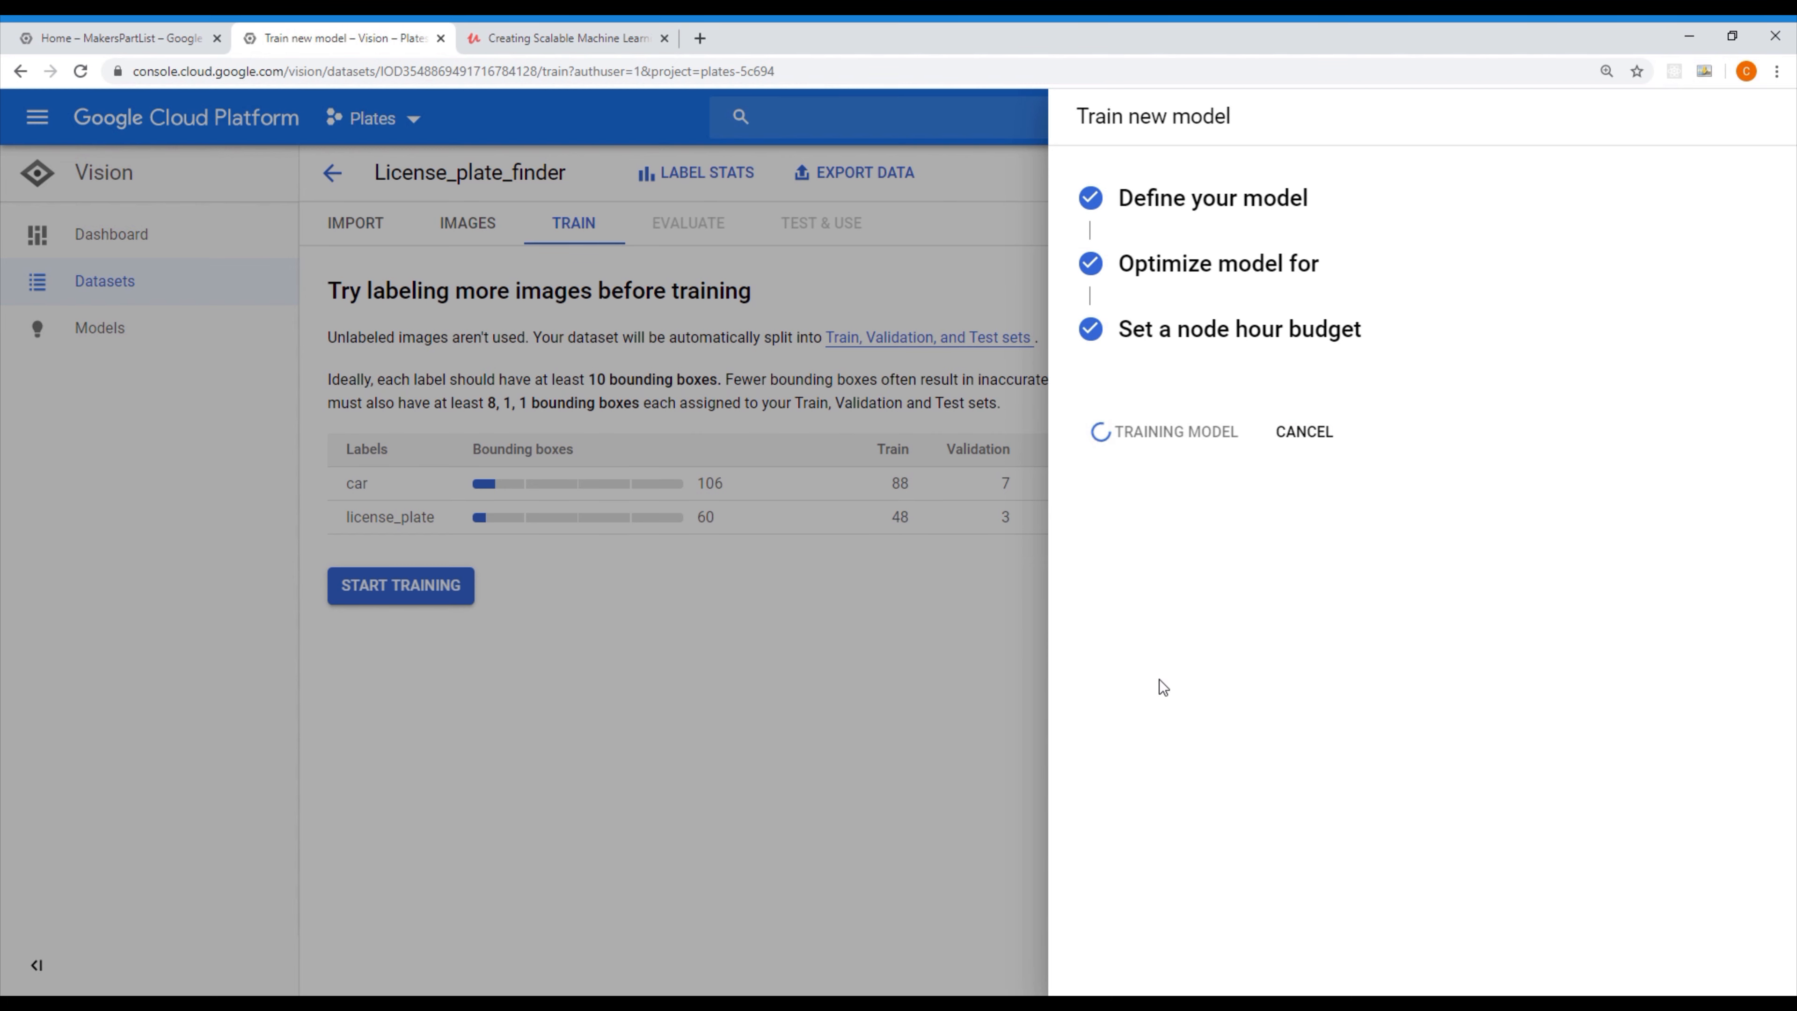